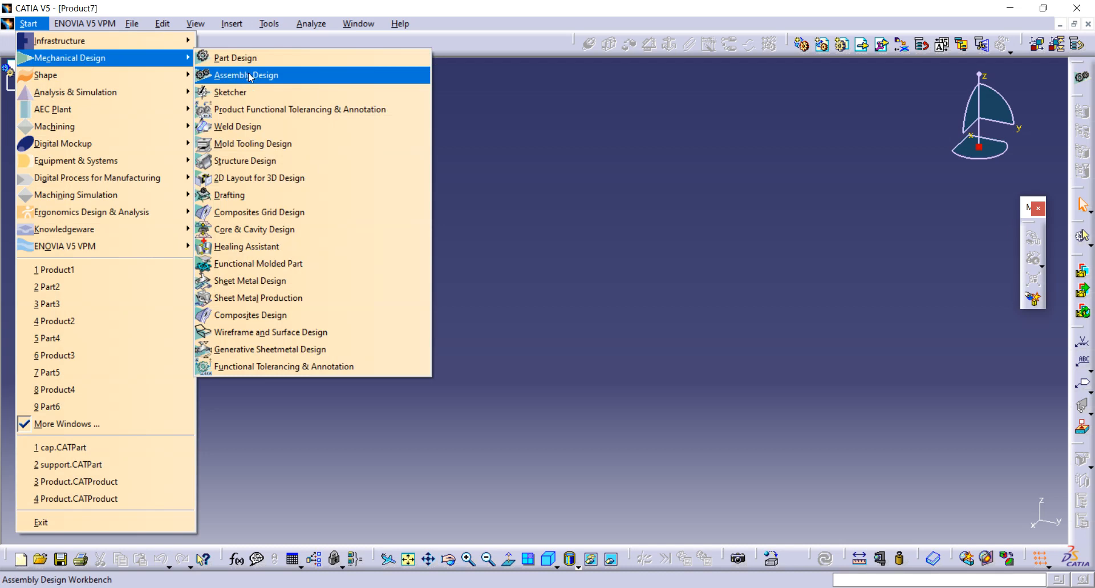
Create a new assembly product and a new part in Part Design, keeping the default part name and hybrid design.
left_click(250, 76)
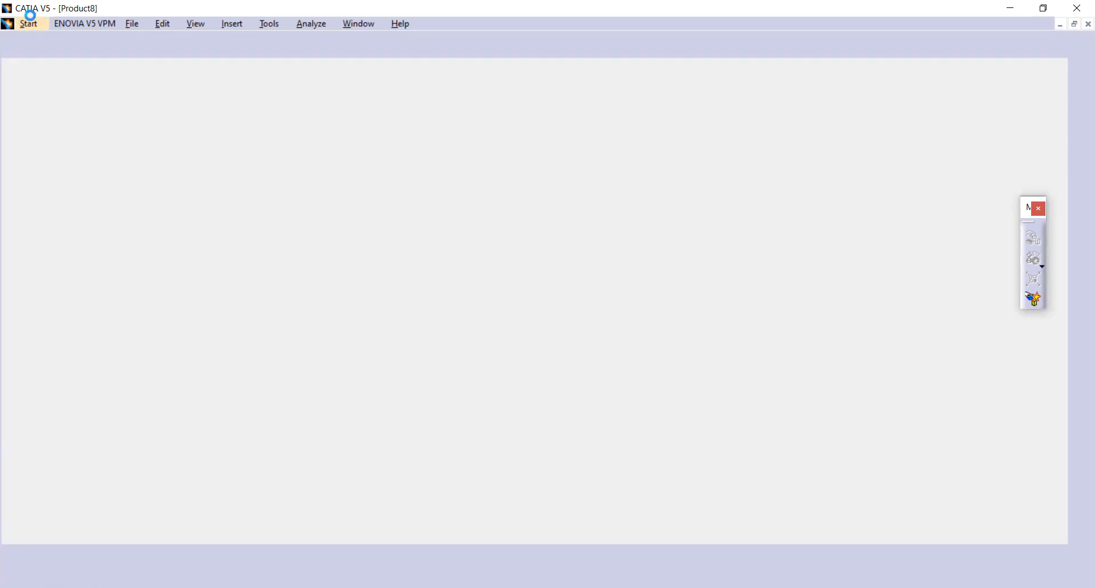
left_click(29, 24)
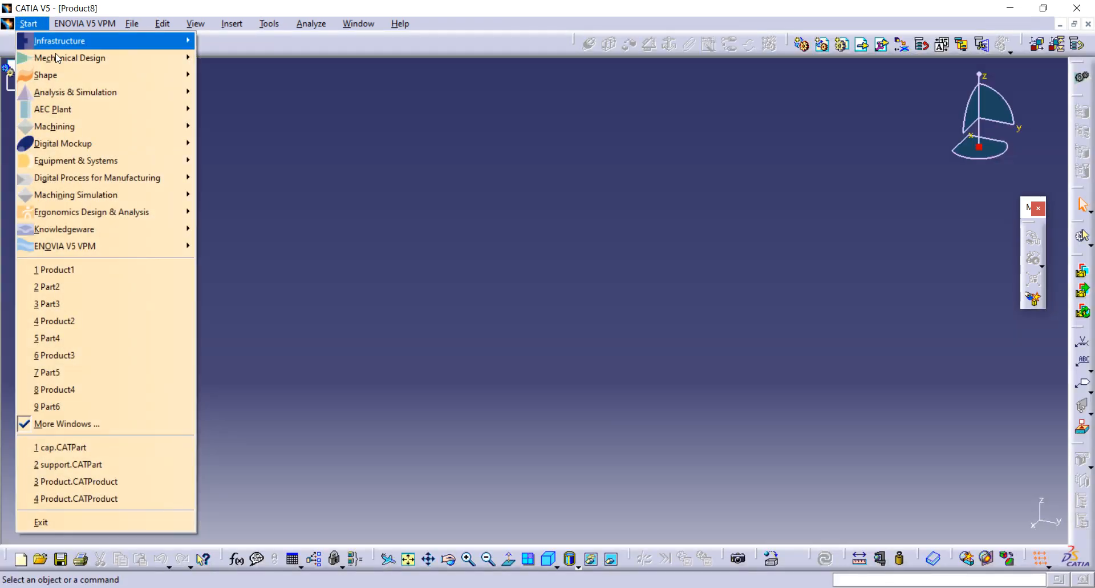
mouse_move(57, 57)
left_click(236, 59)
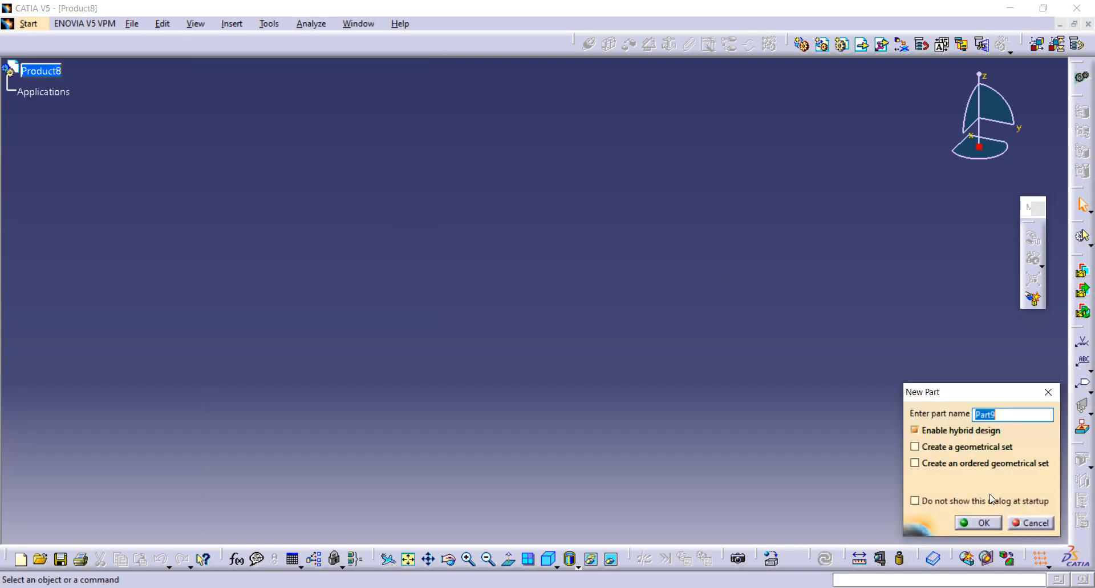
key("Return")
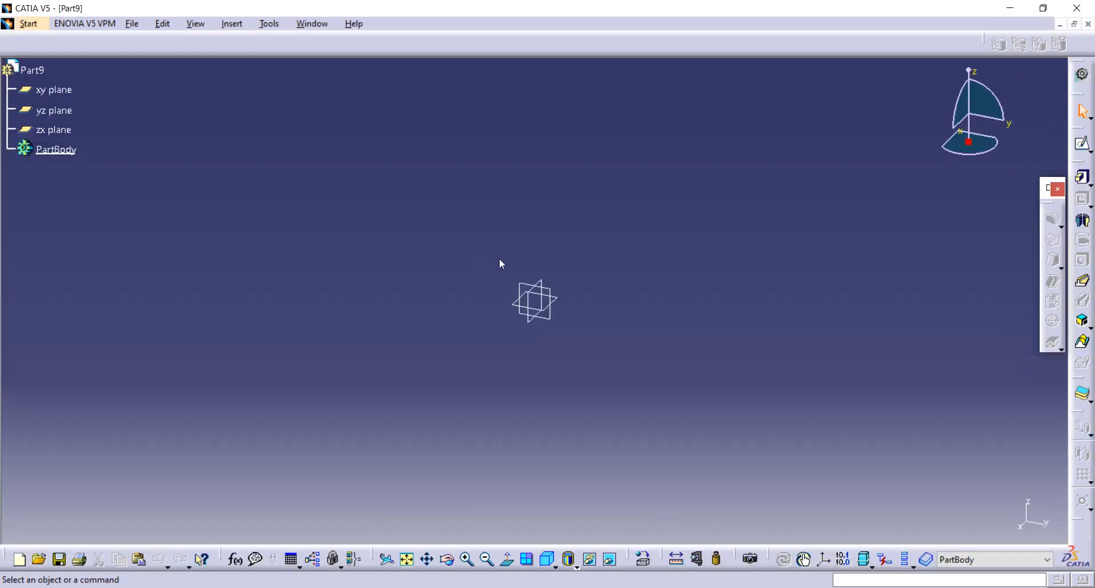
Sketch a hexagon on the yz plane, centred on the origin with horizontal upper and lower sides, about 110 mm across flats.
left_click(527, 287)
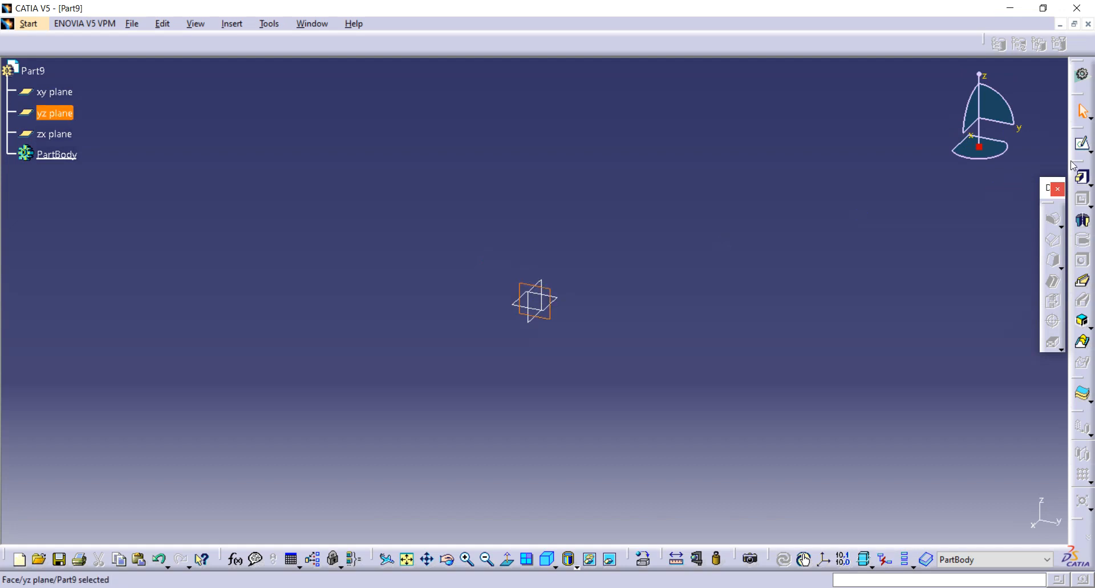
left_click(1082, 142)
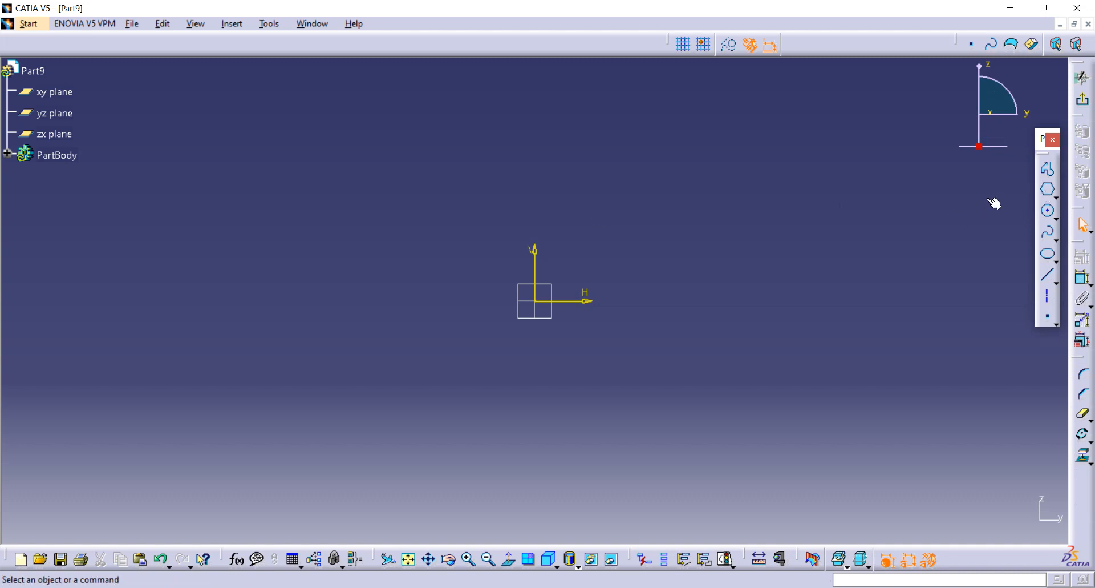
left_click(1049, 191)
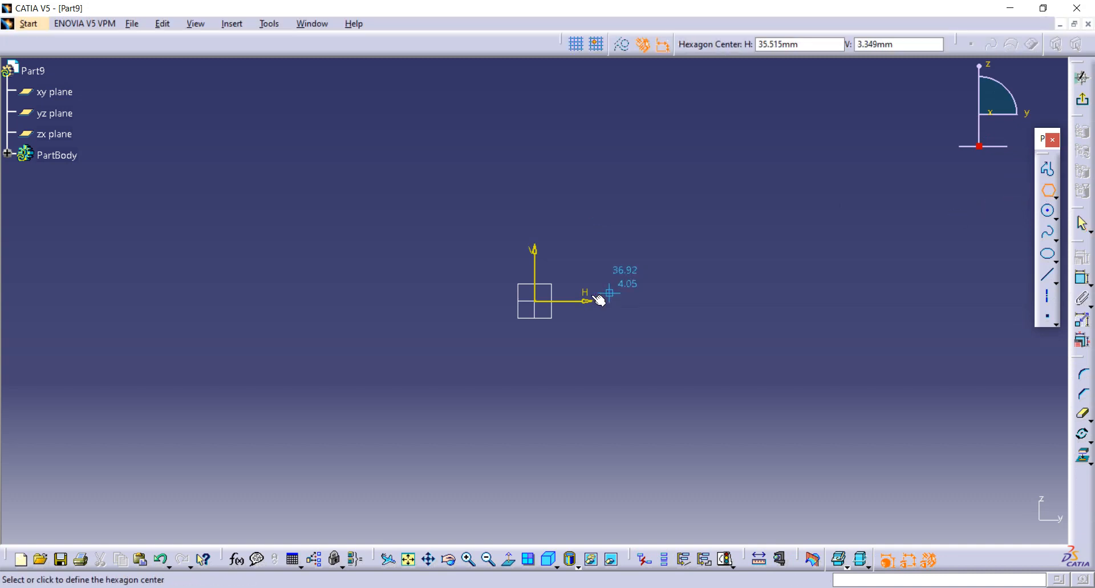
left_click(535, 301)
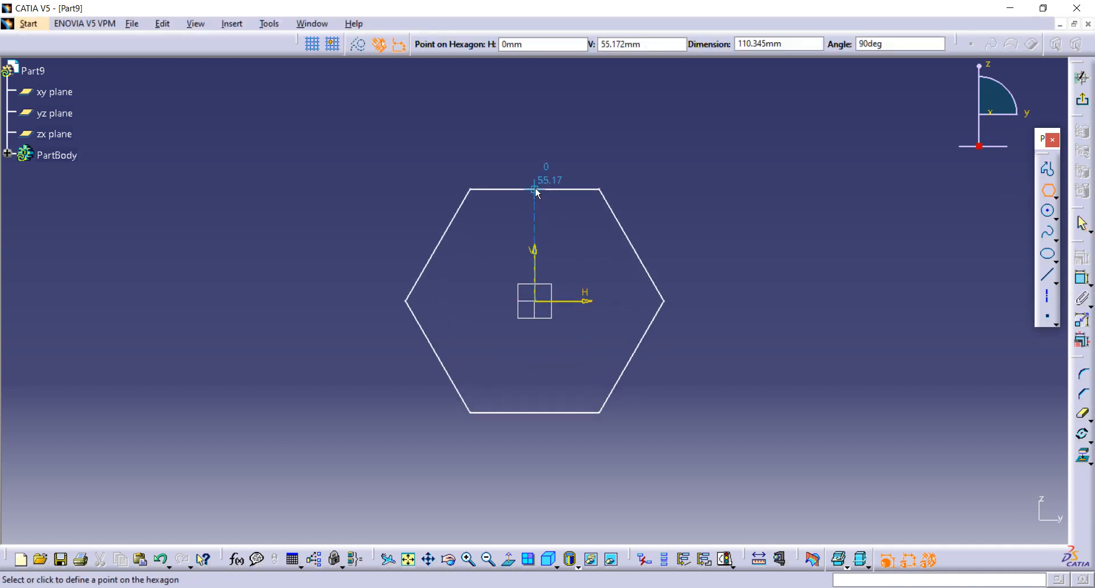
left_click(534, 189)
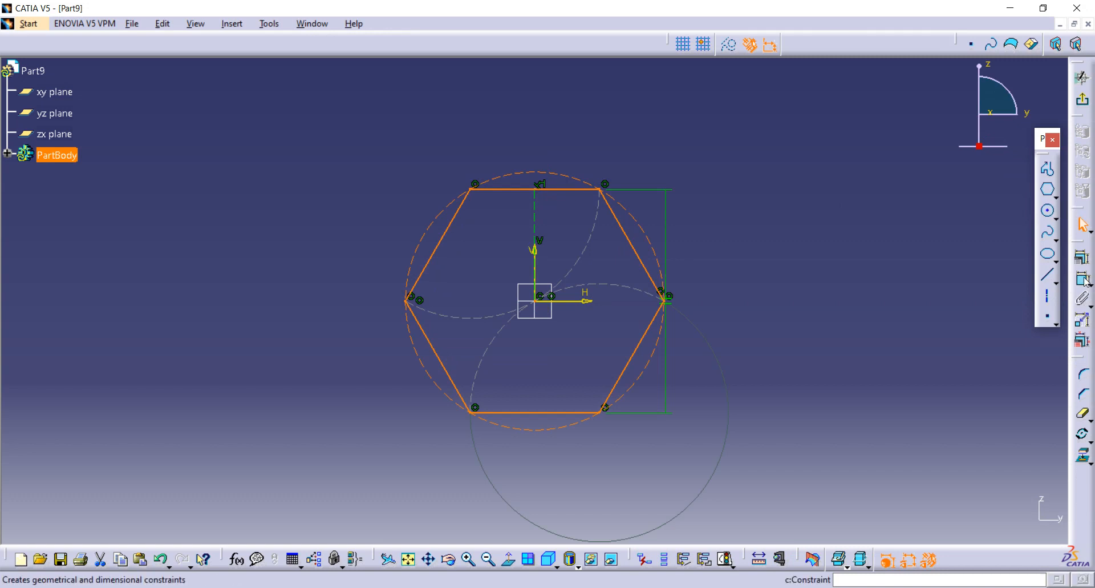
Dimension the distance between the hexagon's upper and lower sides and set it to 104 mm.
left_click(1082, 257)
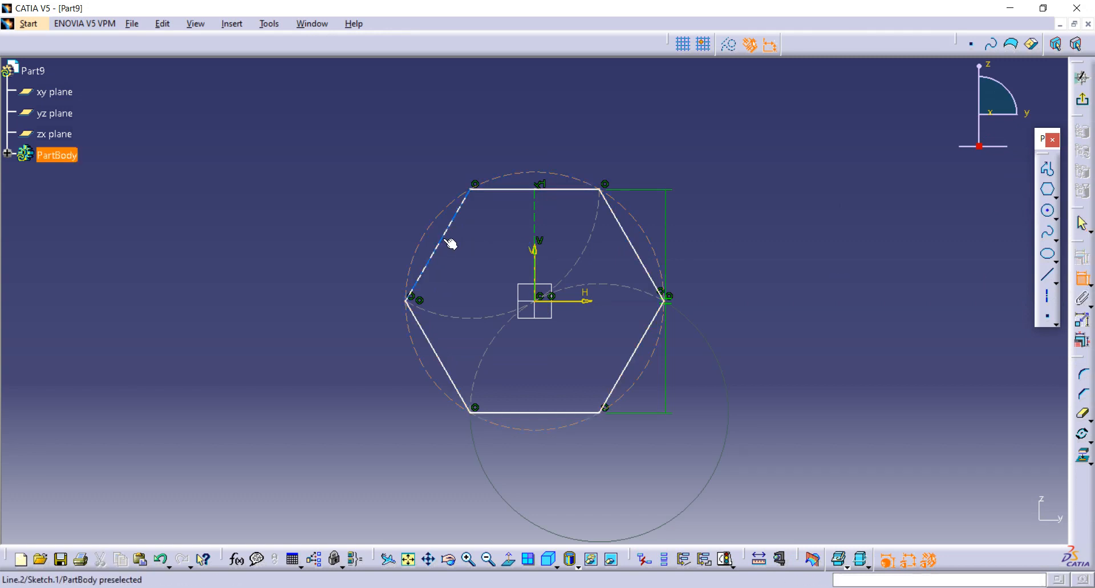
left_click(513, 189)
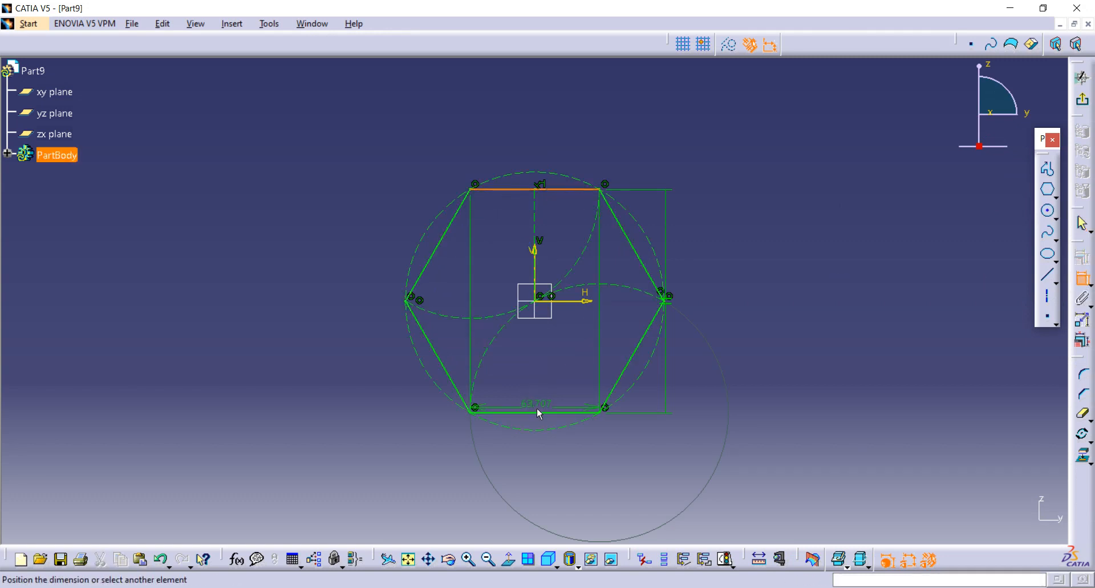
left_click(539, 412)
left_click(775, 307)
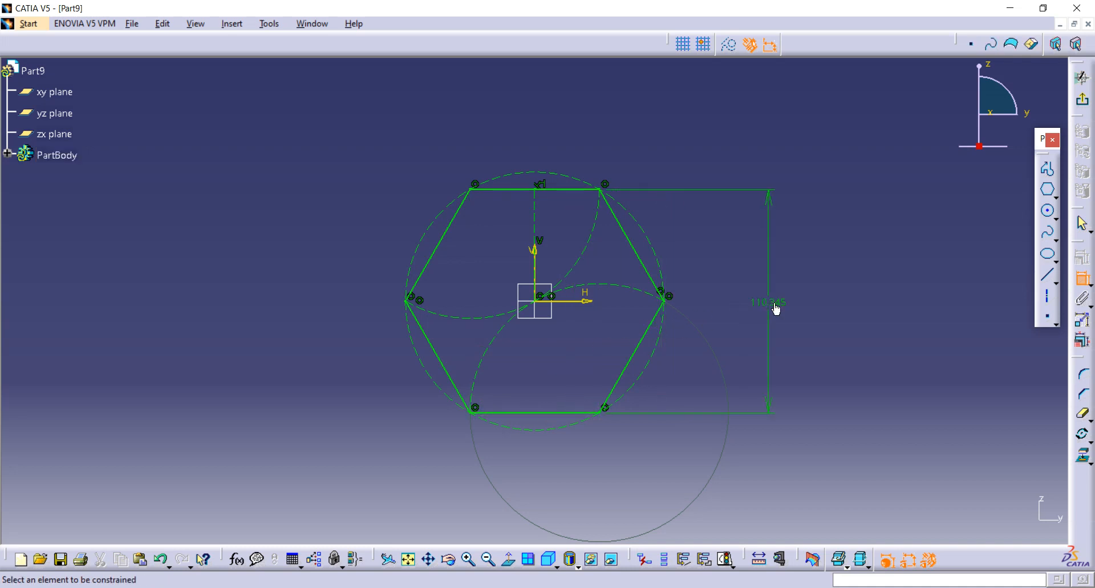
double_click(775, 304)
type("10")
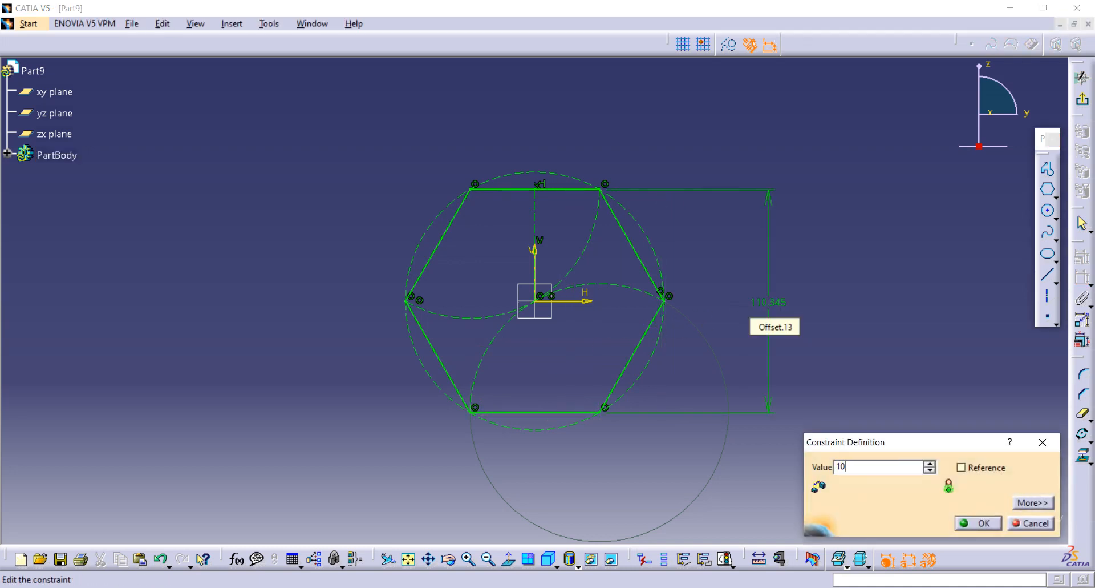
type("4mm")
key("Return")
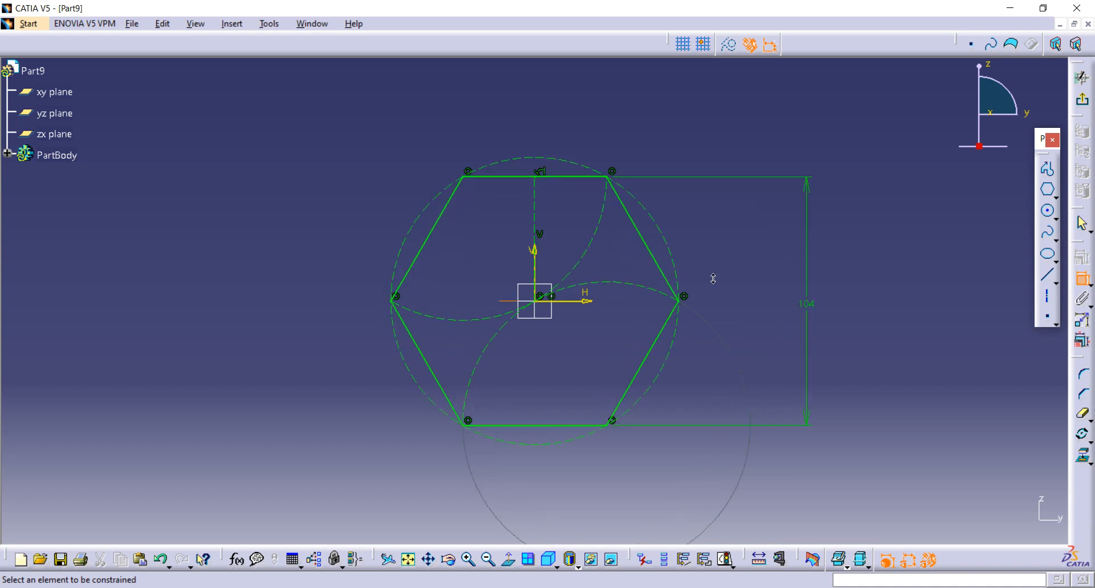
Sketch a circle about 55 mm in diameter inside the hexagon, centred on the origin.
middle_click_drag(713, 278, 1014, 213)
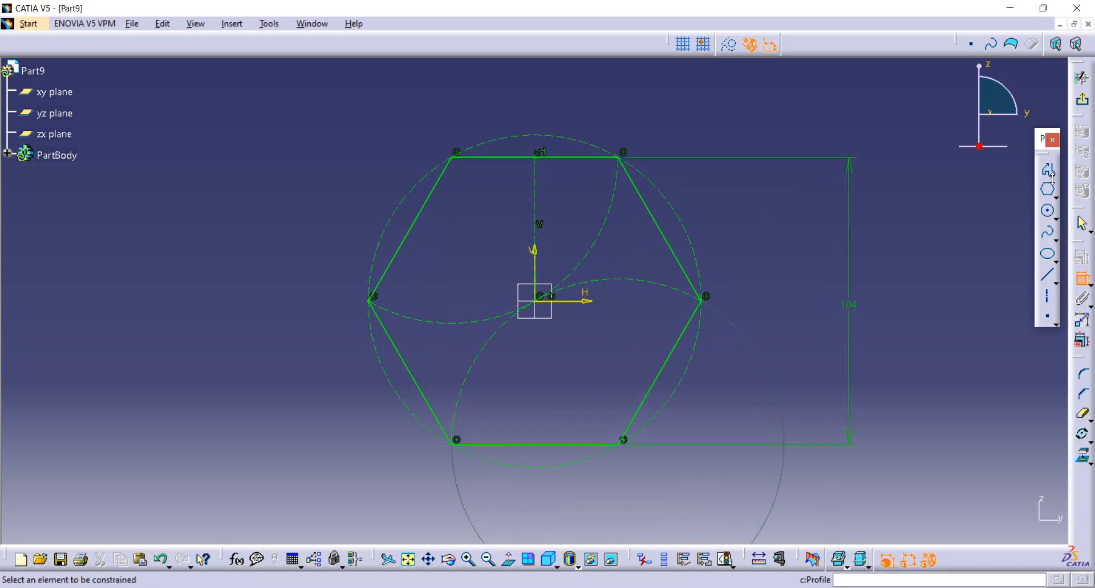
left_click(1048, 210)
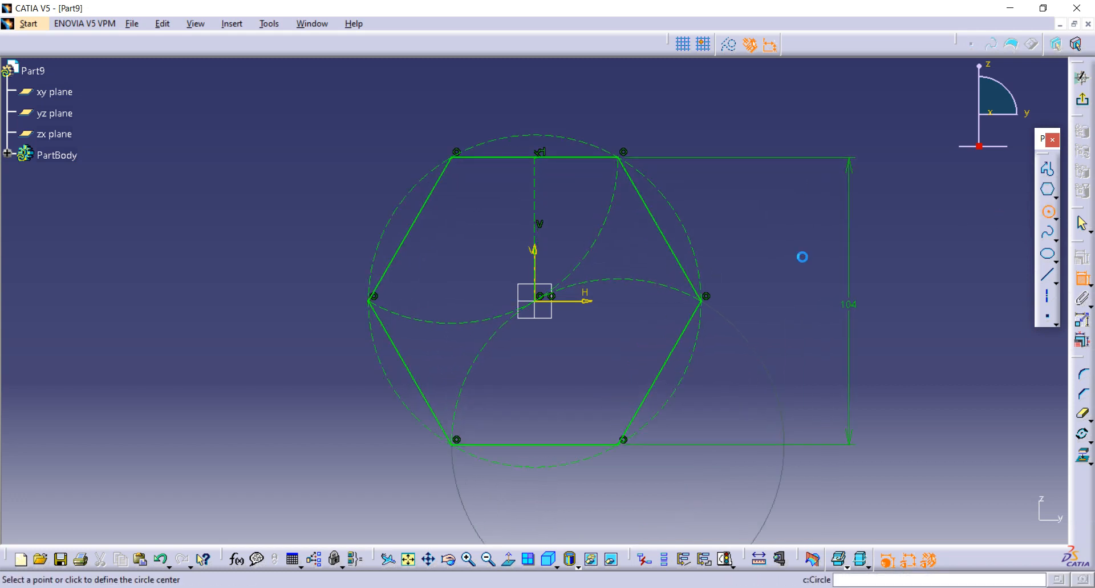
left_click(540, 303)
left_click(536, 224)
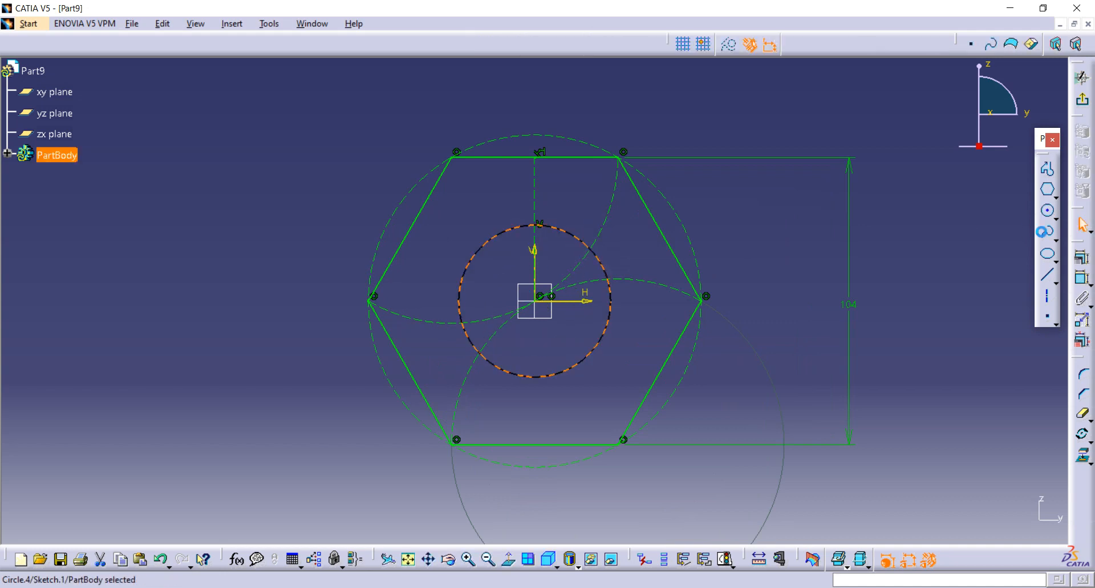
Dimension the circle's diameter and set it to 50 mm.
left_click(1079, 276)
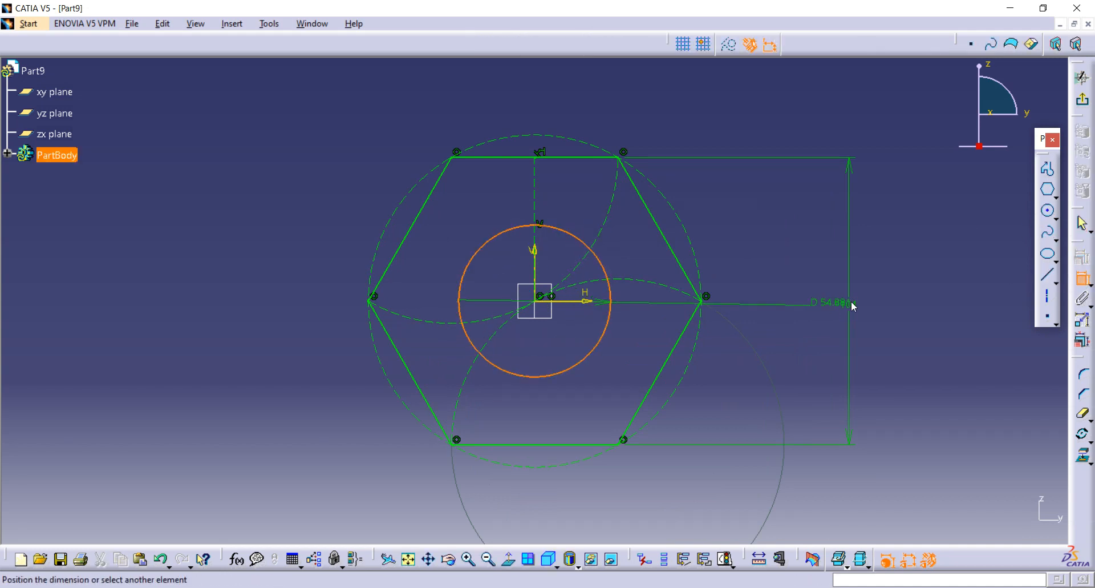
left_click(947, 290)
double_click(937, 292)
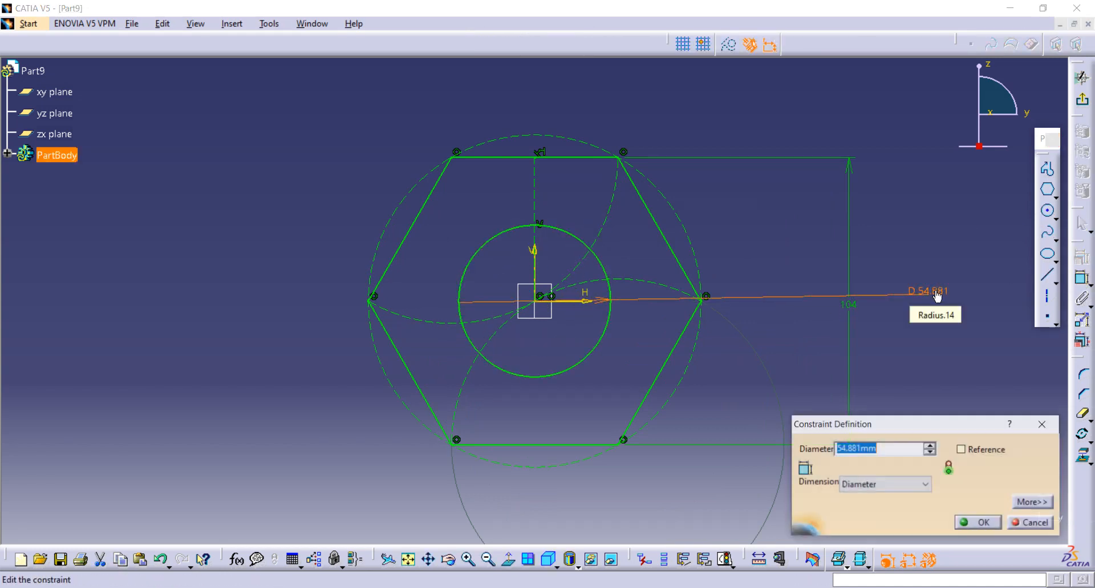
type("5")
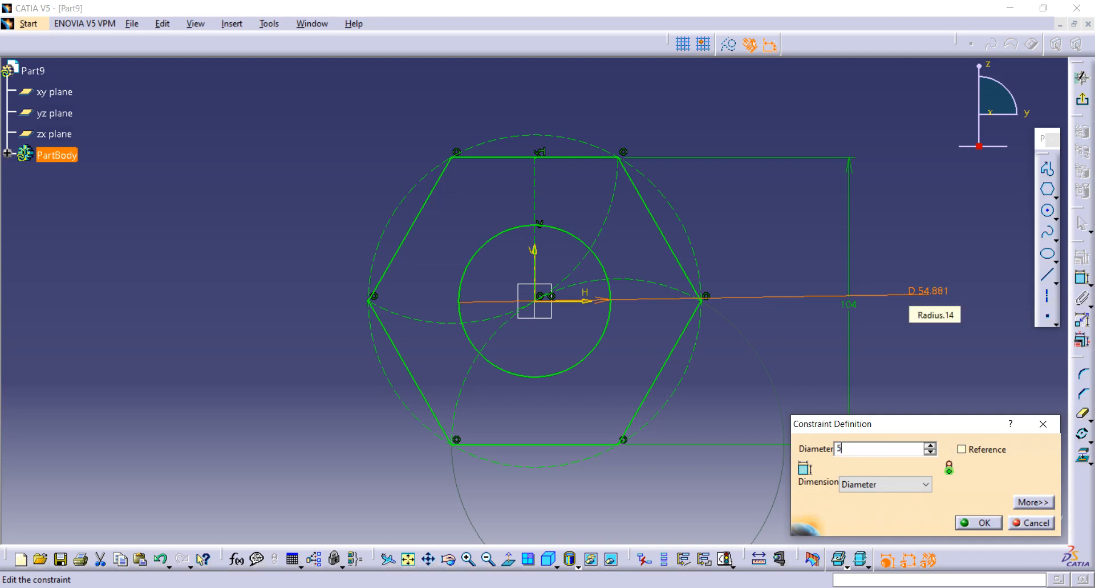
type("0")
key("Return")
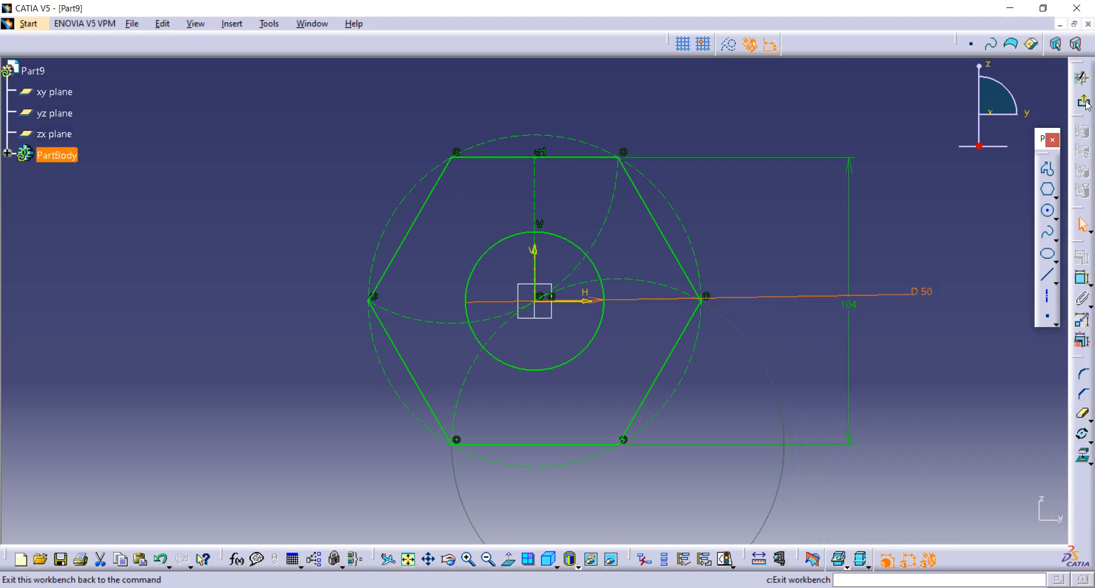
Exit the sketch and extrude the hexagon with its circular hole as a 60 mm long pad.
left_click(1083, 103)
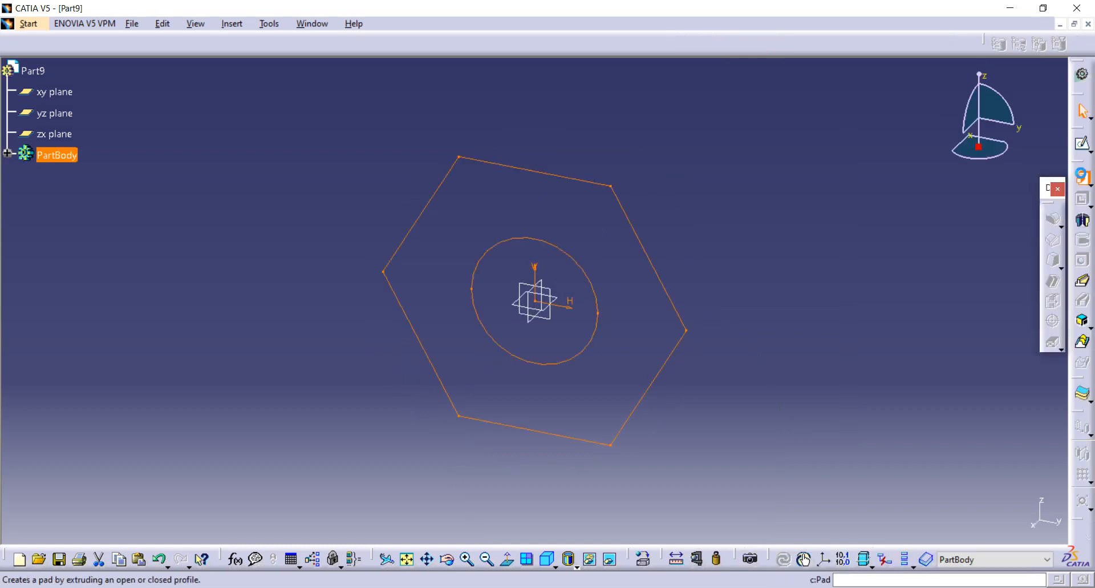
left_click(1082, 176)
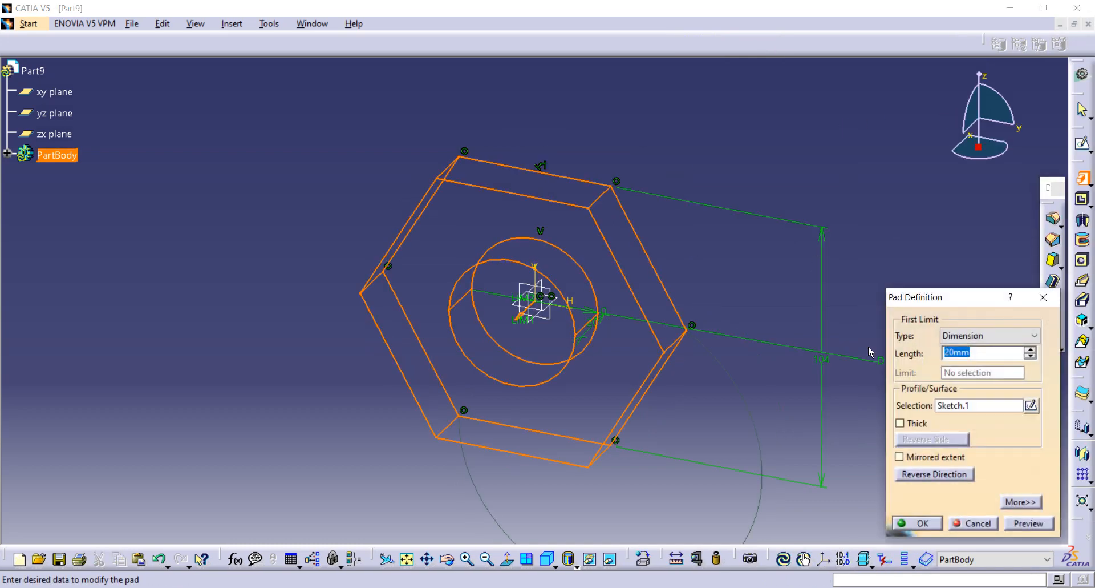
key("BackSpace")
type("60")
key("Return")
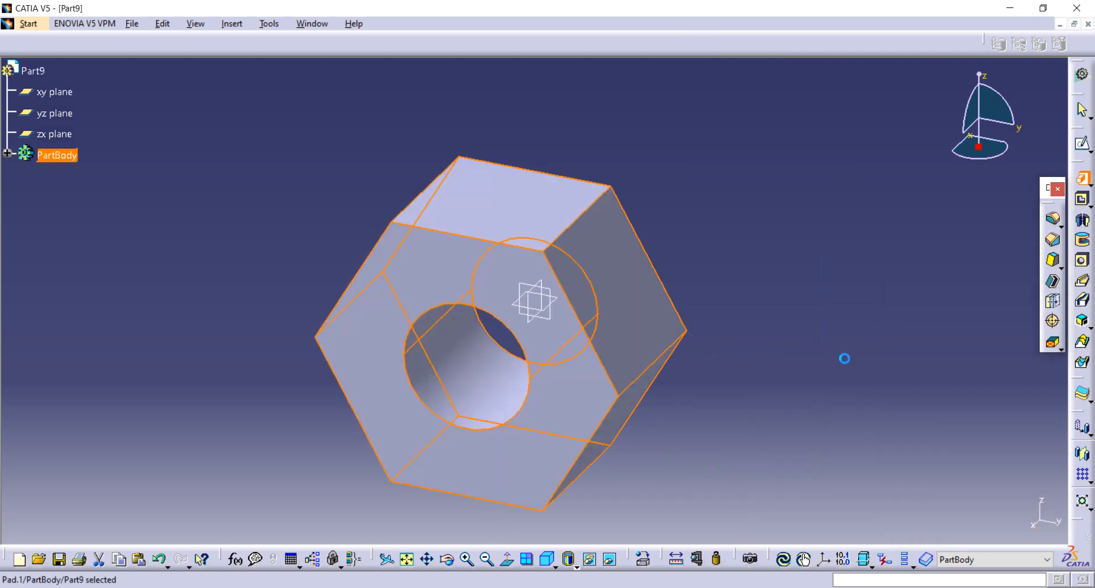
Check the castle nut dimensions in Shock Assembly.pdf, return to the CATIA part and open a sketch on the xy plane.
key("alt+Tab")
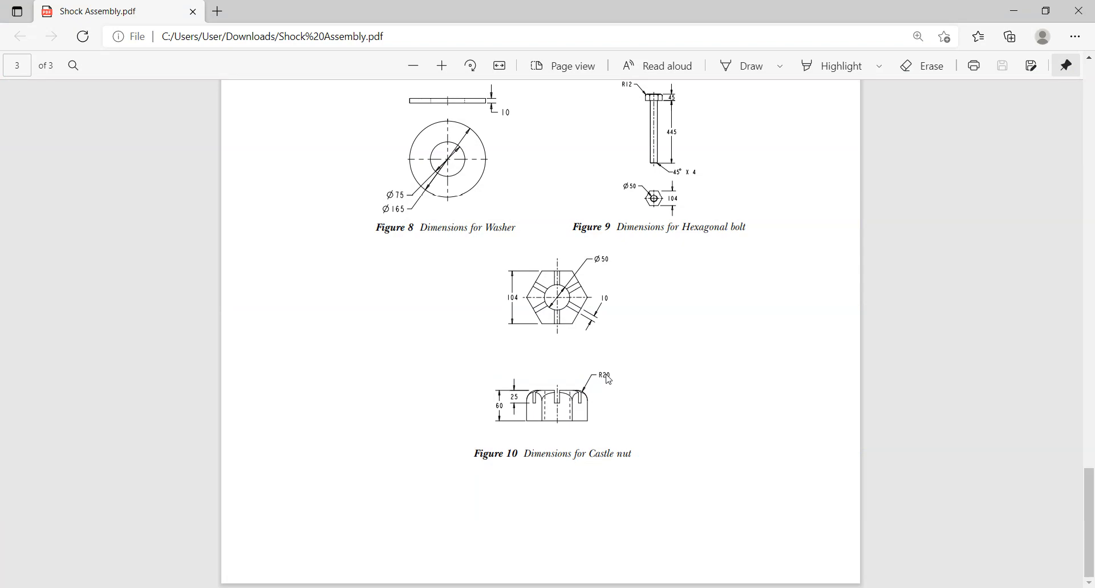
key("alt+Tab")
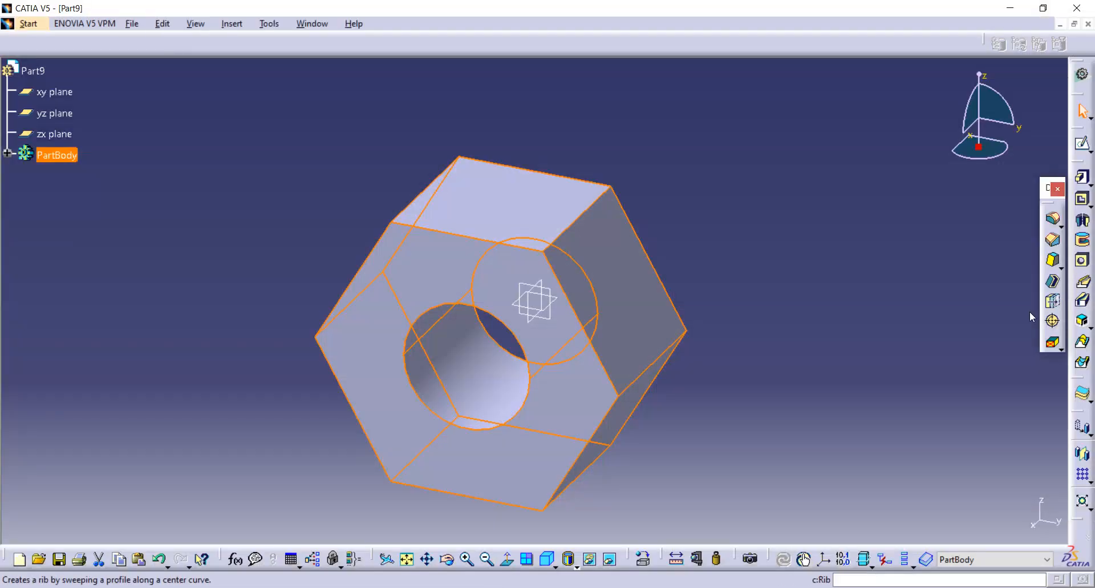
left_click(700, 346)
middle_click_drag(707, 332, 501, 276)
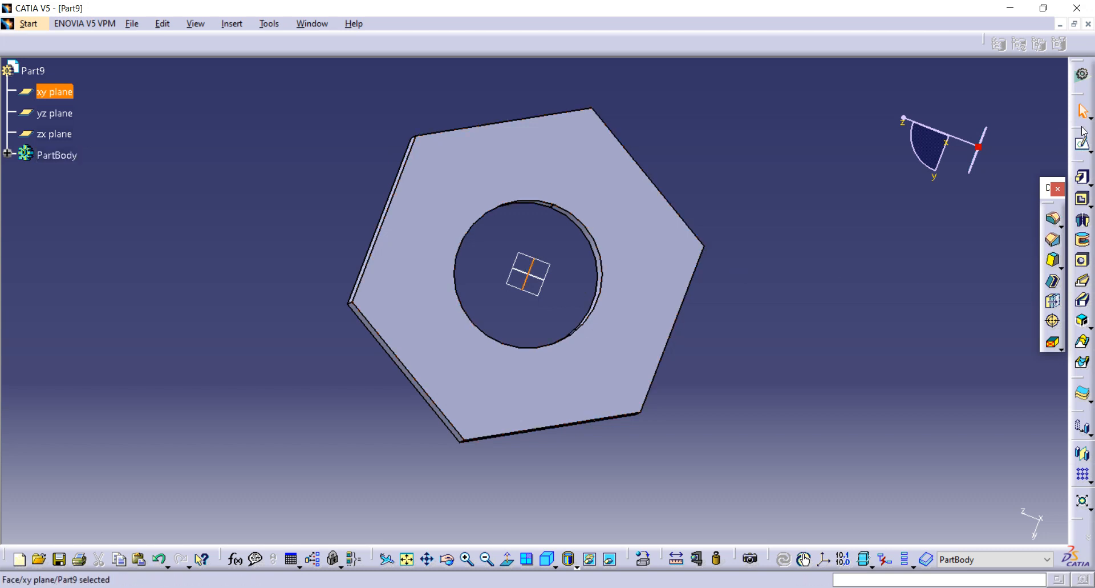
left_click(1083, 146)
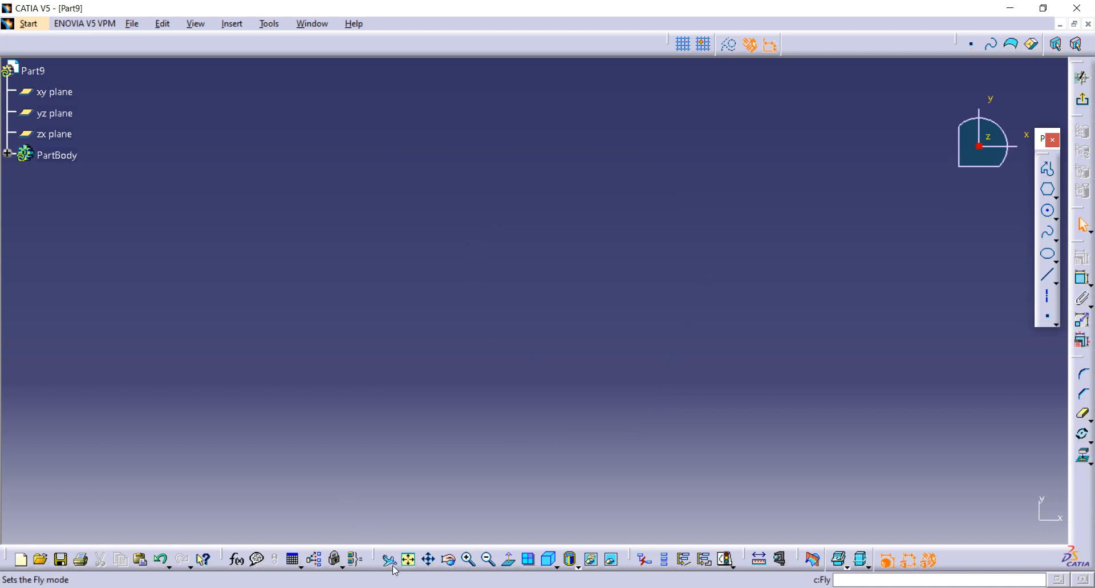
left_click(411, 561)
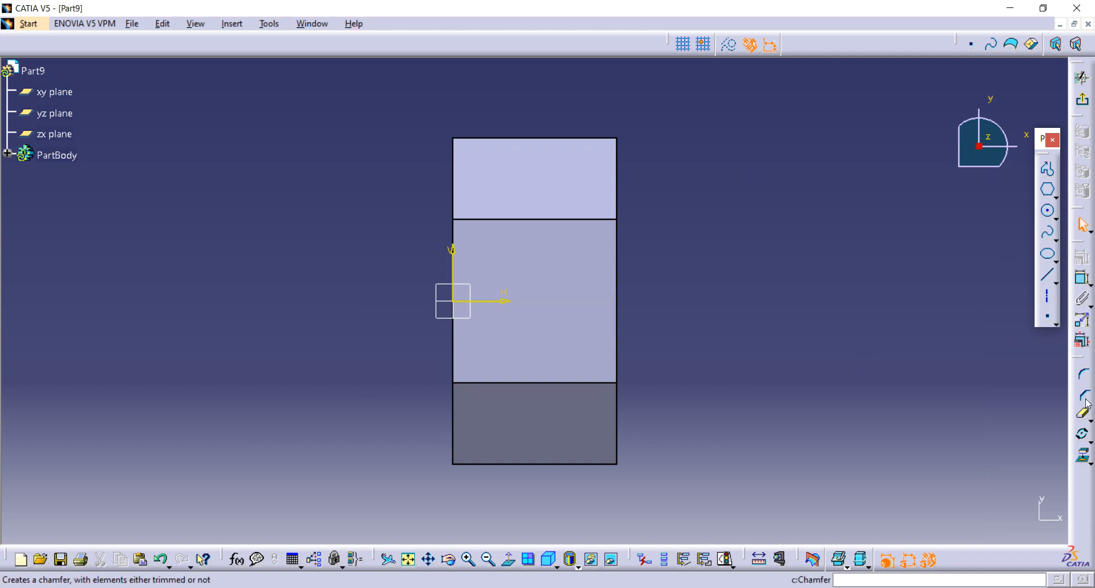
Project the nut's lower outer edge and the adjoining end edge on the side away from the origin onto the sketch plane.
left_click(1083, 454)
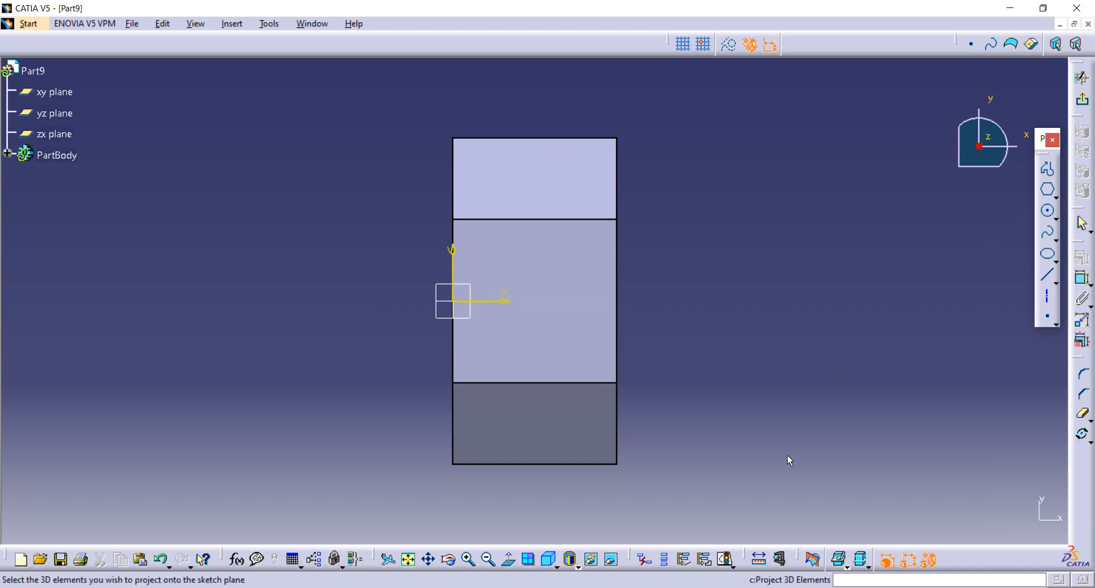
left_click(582, 466)
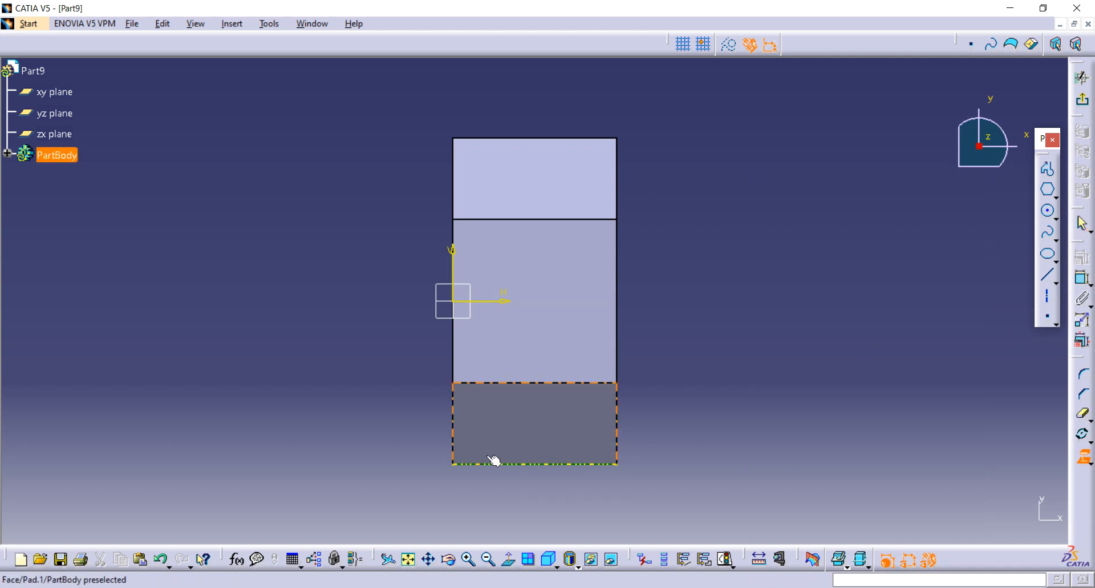
left_click(619, 438)
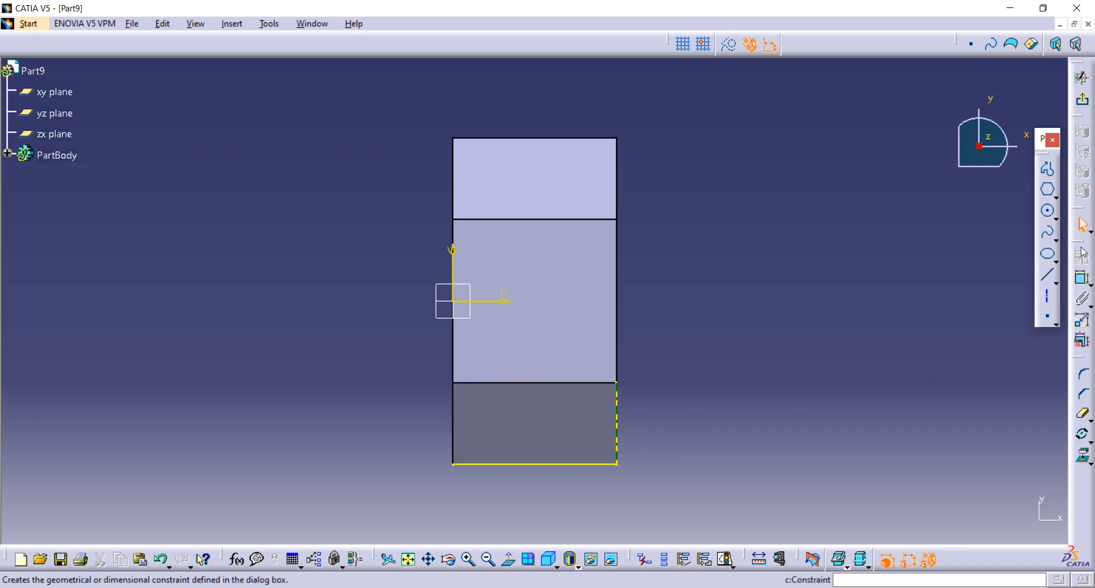
Round the corner between the two projected edges and set its radius to 20 mm.
left_click(1084, 381)
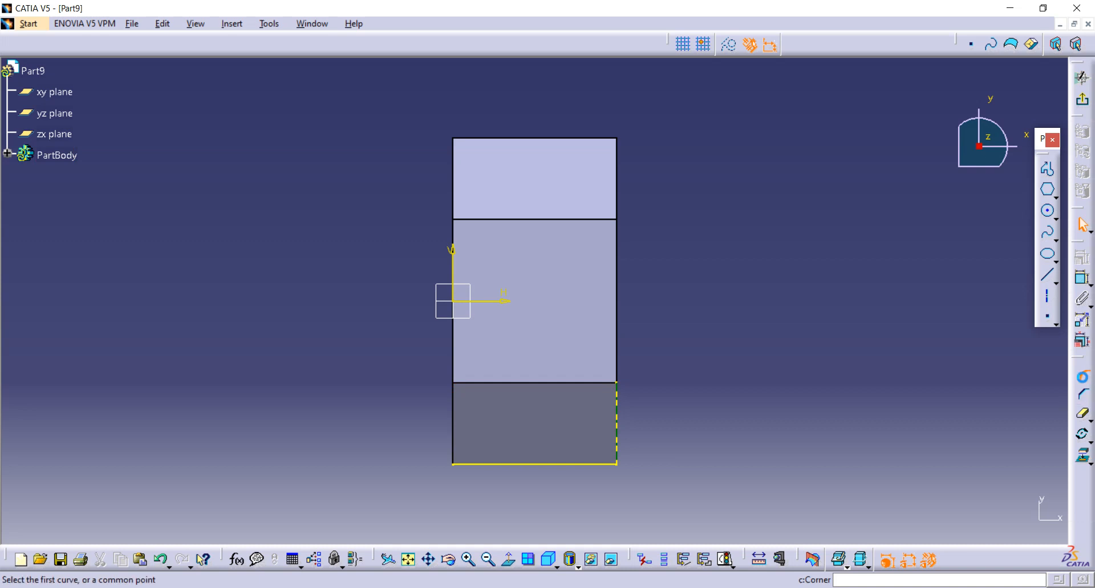
left_click(583, 464)
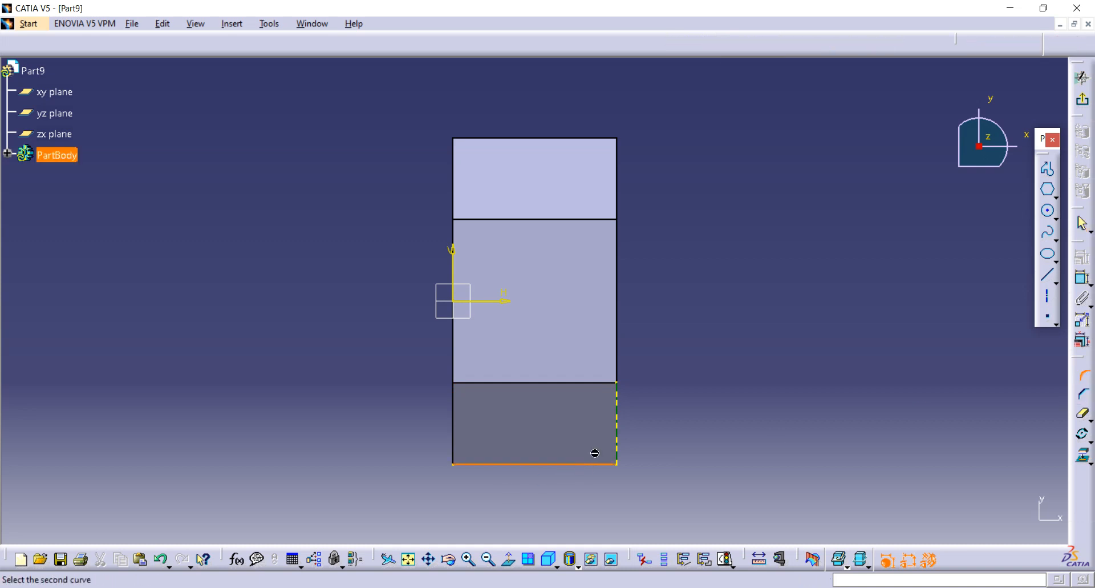
left_click(624, 439)
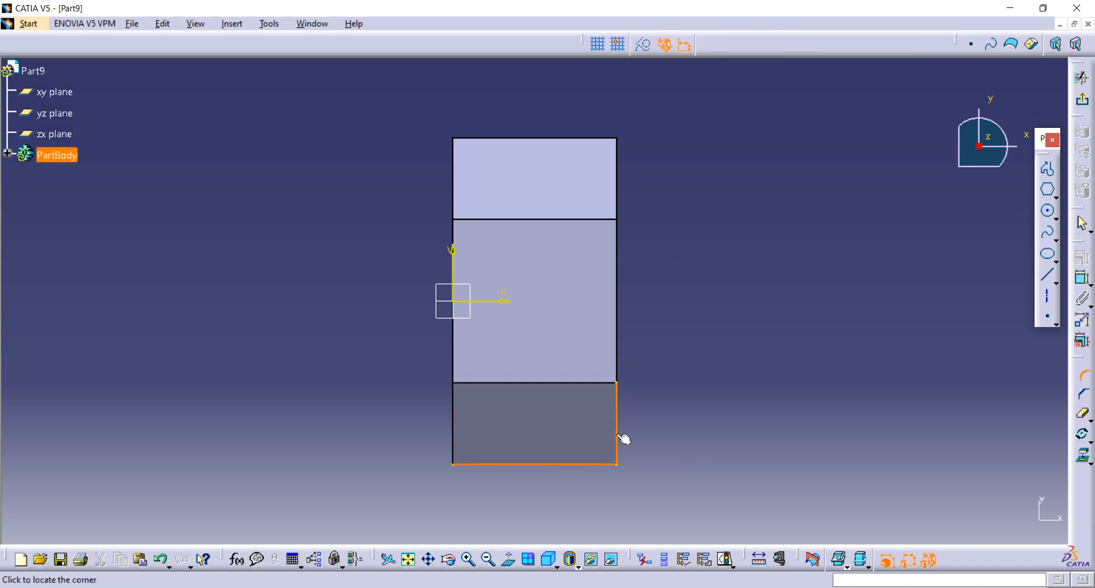
left_click(614, 447)
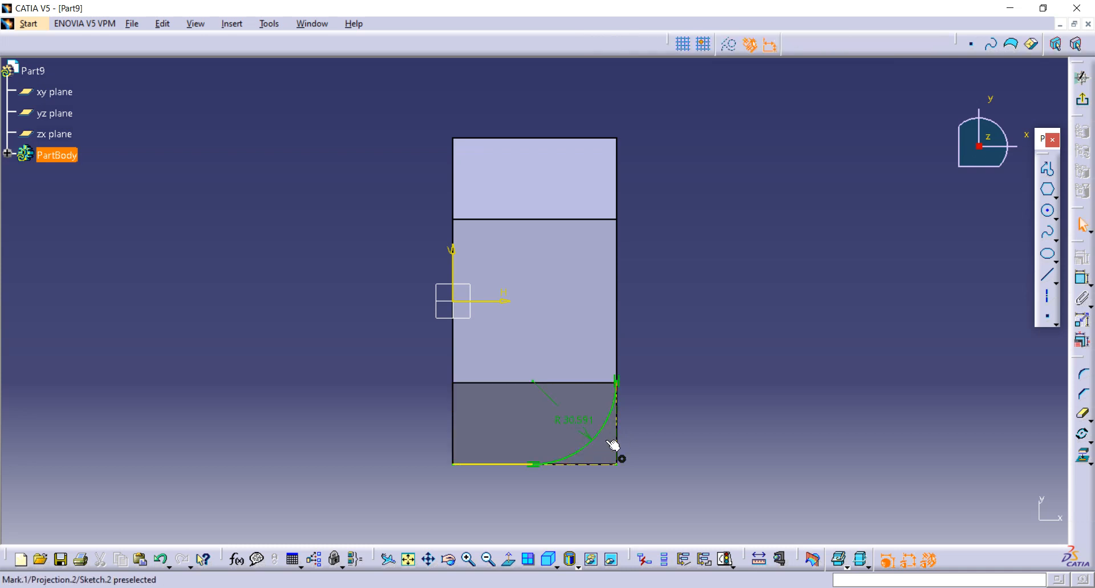
double_click(577, 421)
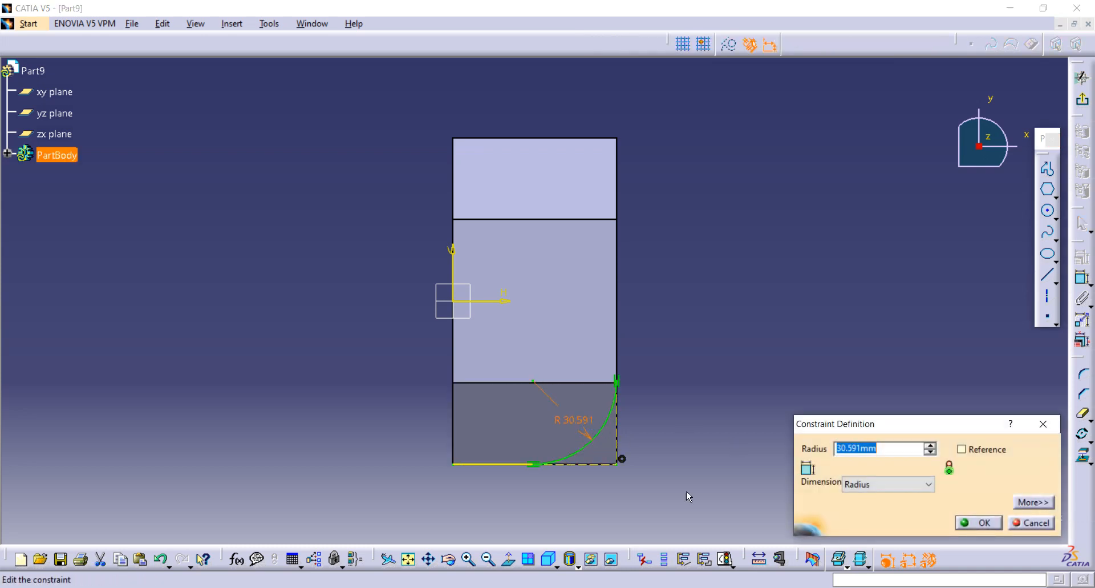
type("20")
key("Return")
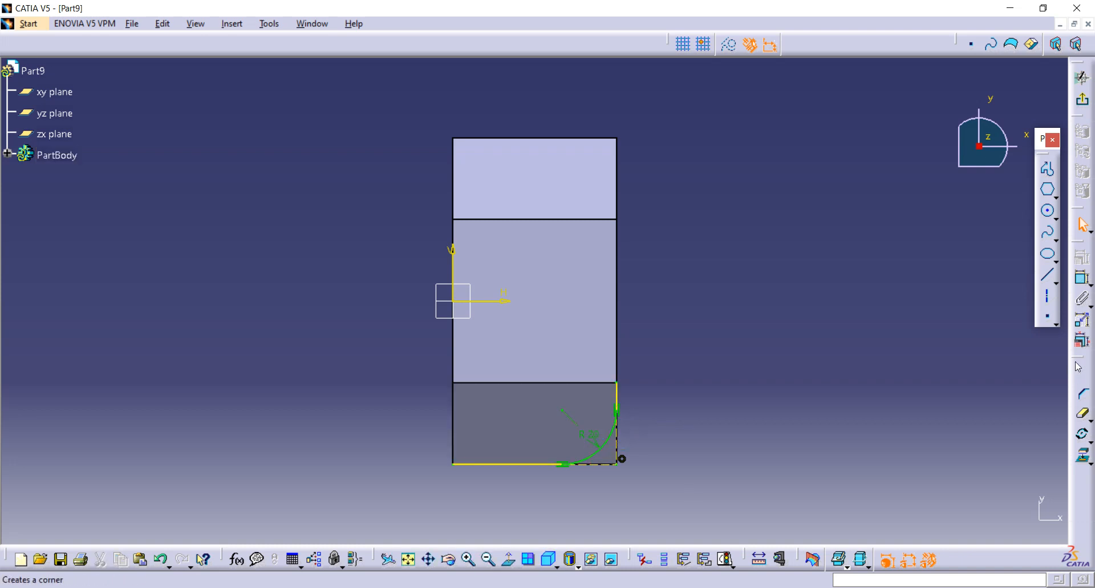
Close the corner profile with three lines outside the nut, from the lower edge's origin-side end through about (83, -76) mm to the end edge's upper endpoint.
left_click(1048, 169)
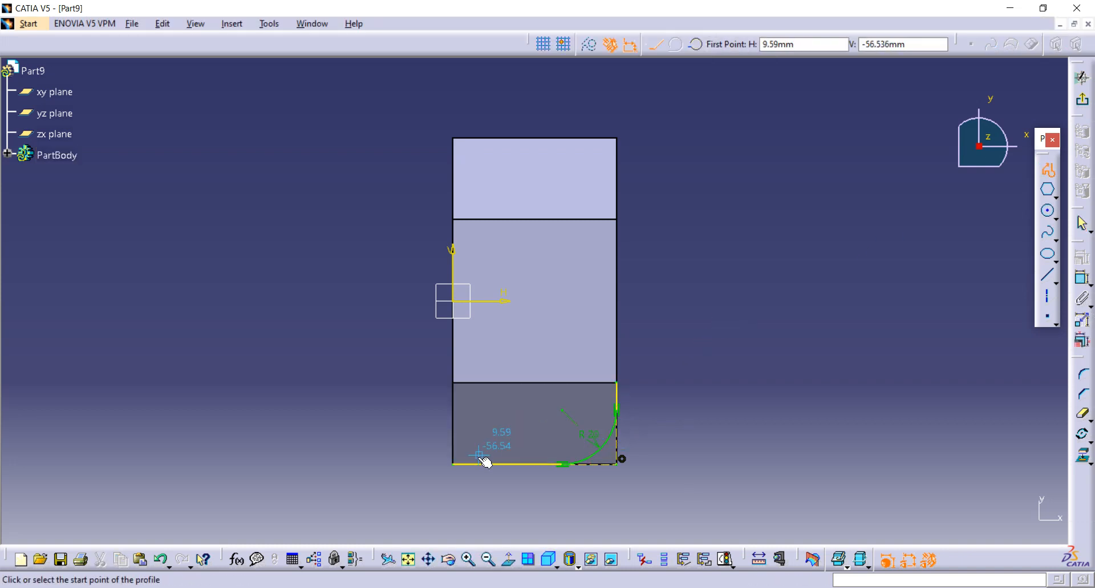
left_click(454, 463)
left_click(679, 509)
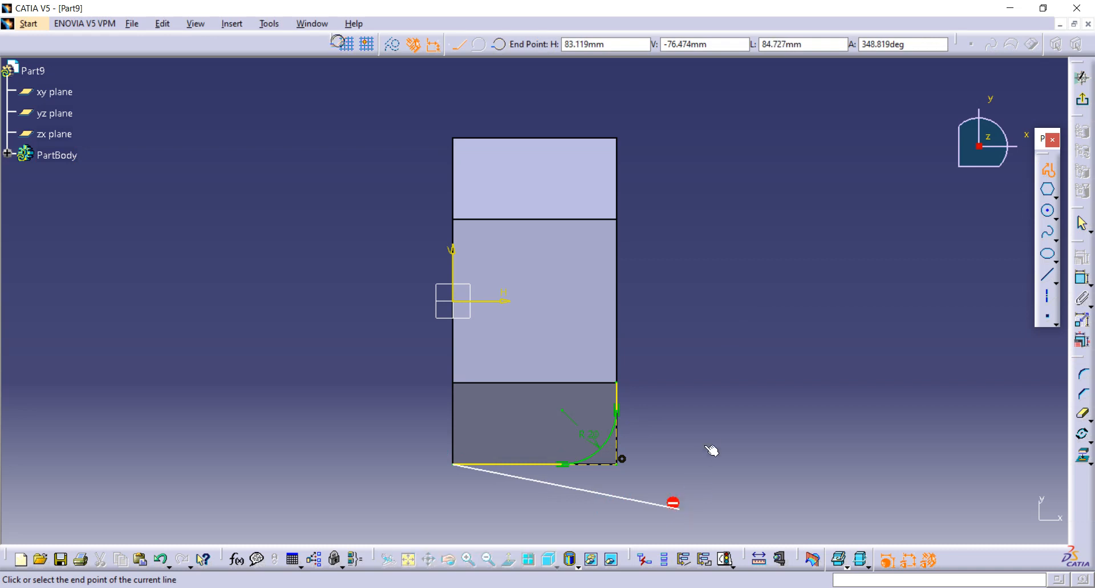
left_click(712, 400)
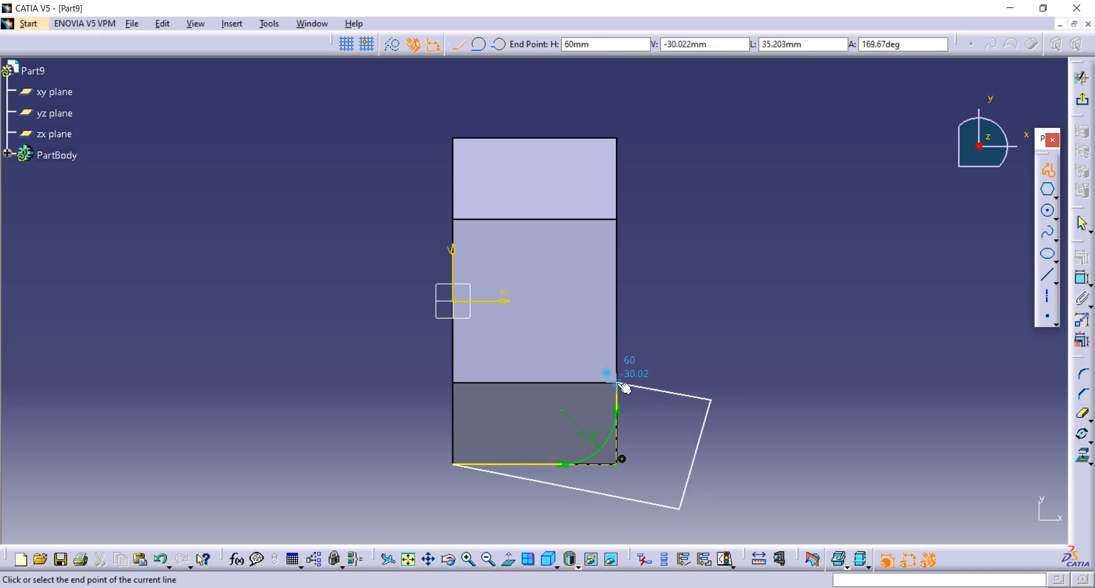
left_click(618, 382)
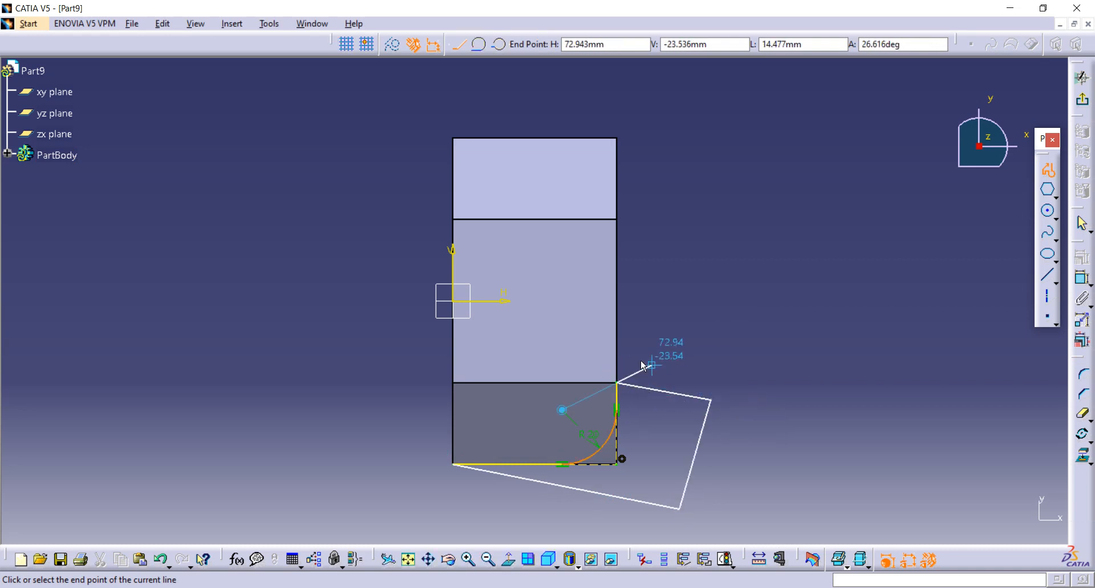
key("Escape")
key("Escape")
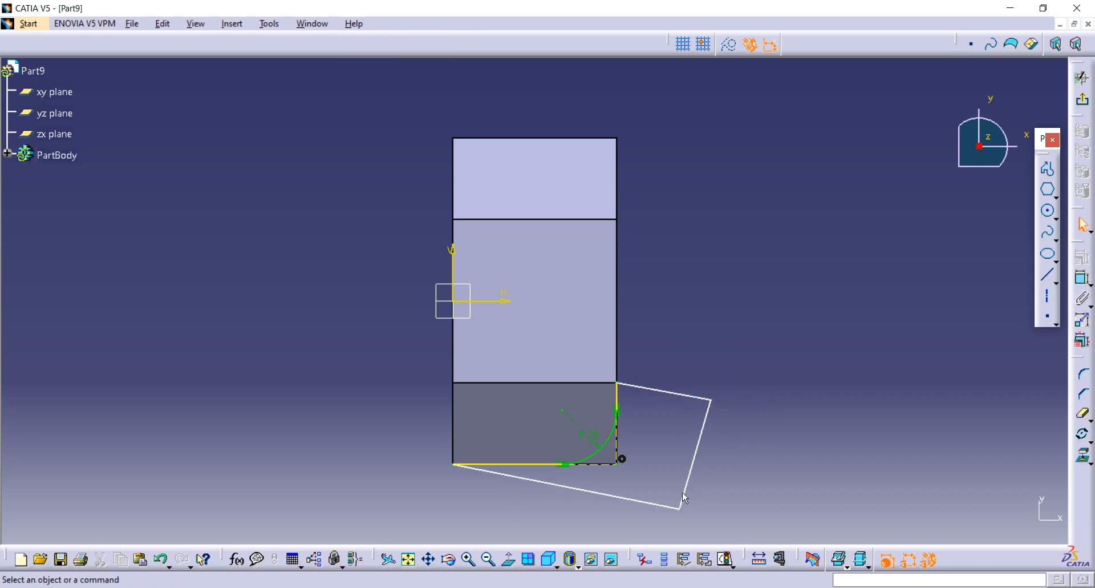
Exit the sketch and cut a 360-degree groove with the corner profile around the nut's hole axis.
left_click(1082, 100)
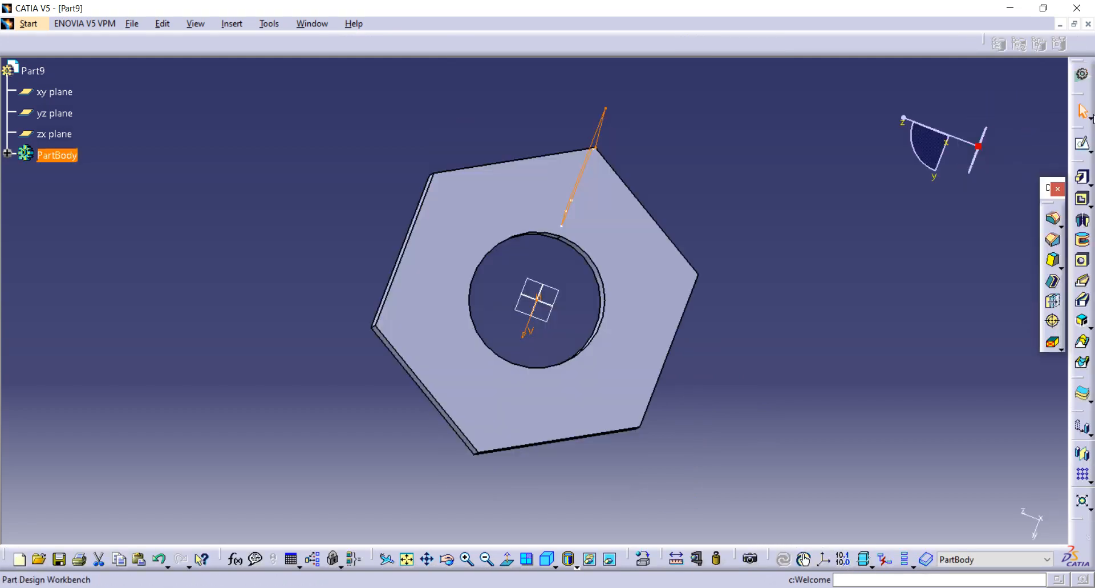
left_click(1082, 240)
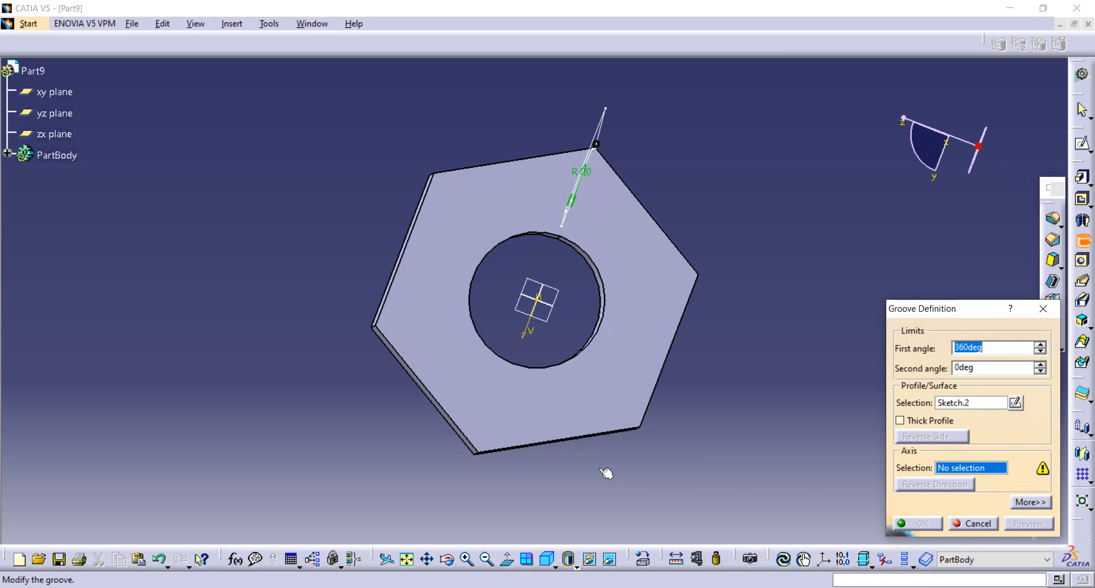
middle_click_drag(606, 473, 681, 235)
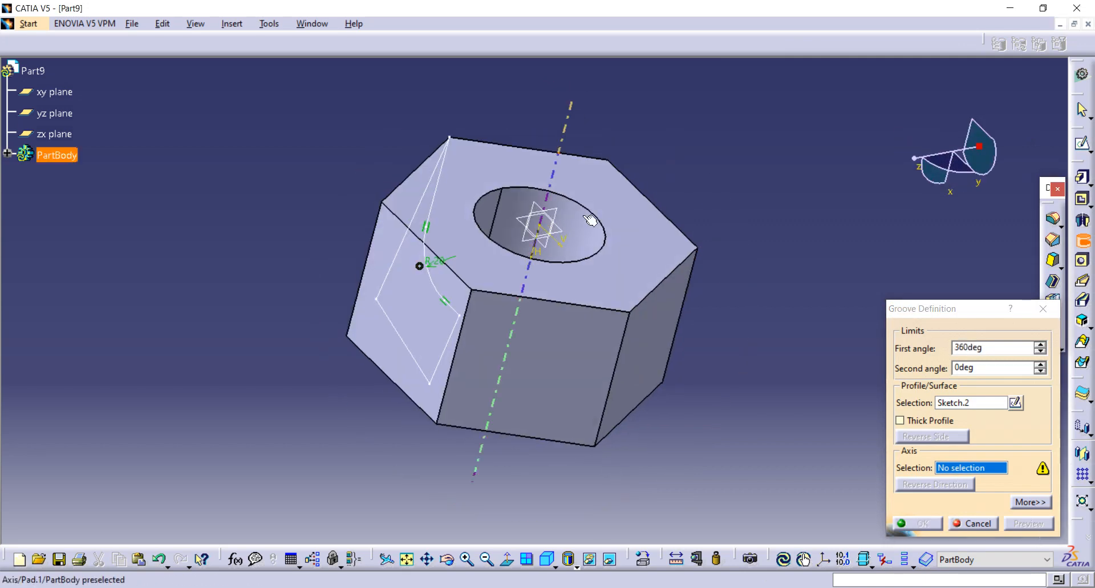
left_click(590, 220)
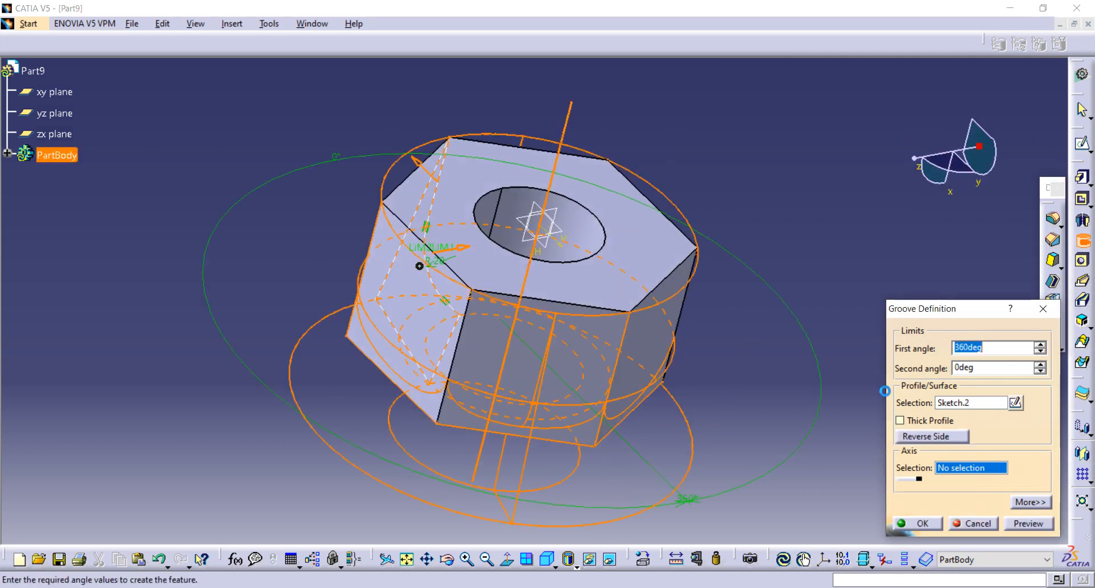
left_click(1035, 523)
left_click(917, 522)
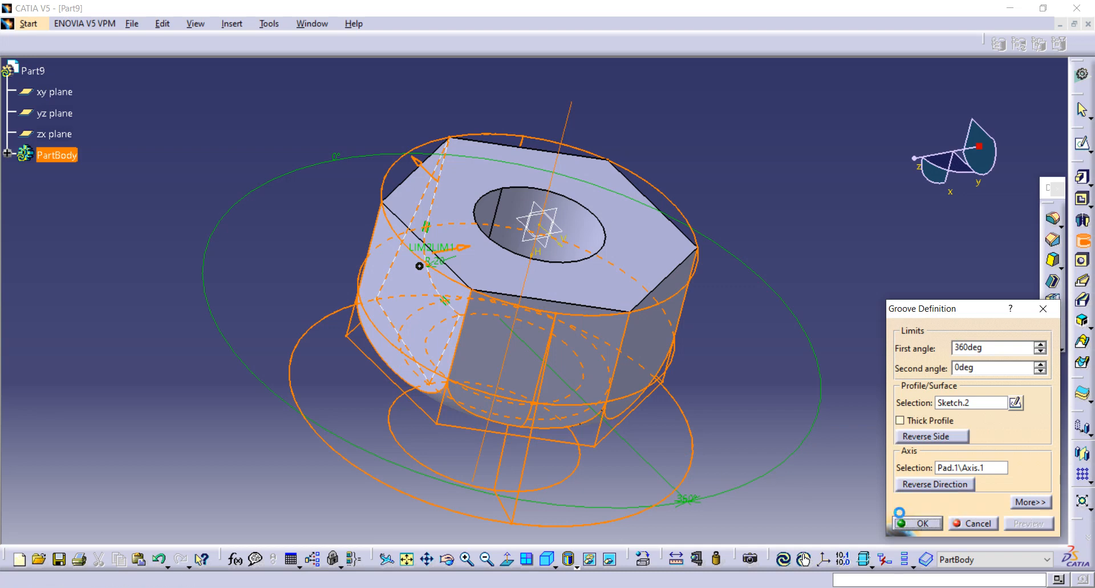
Check the castle nut's slot dimensions in Shock Assembly.pdf, return to the CATIA part and open a sketch on the rounded end's flat ring face.
middle_click_drag(245, 404, 609, 176)
middle_click_drag(497, 271, 564, 186)
left_click(440, 586)
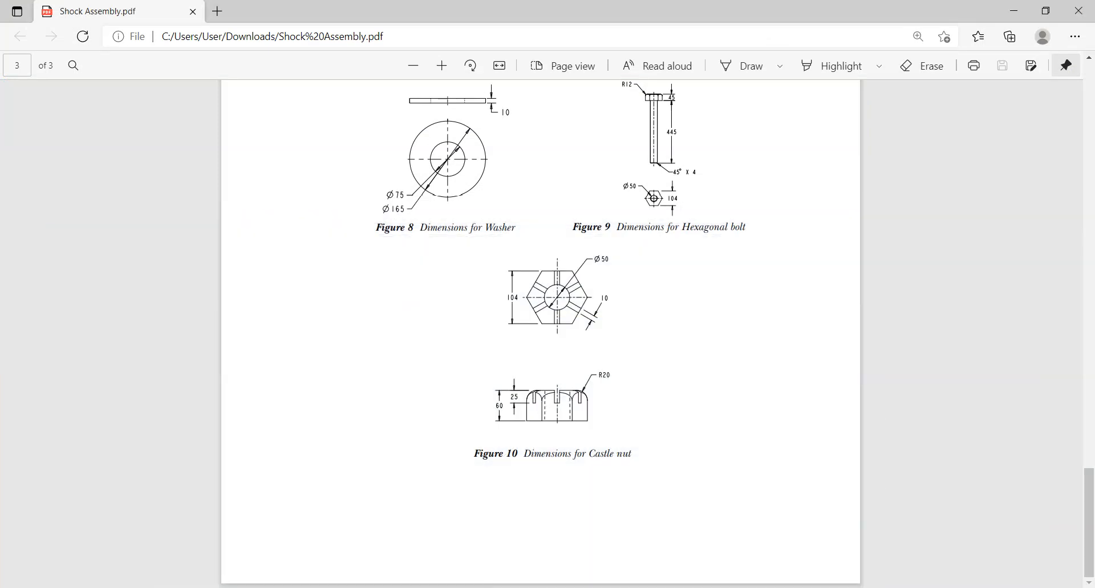
left_click(480, 586)
middle_click_drag(573, 368, 528, 314)
left_click(504, 312)
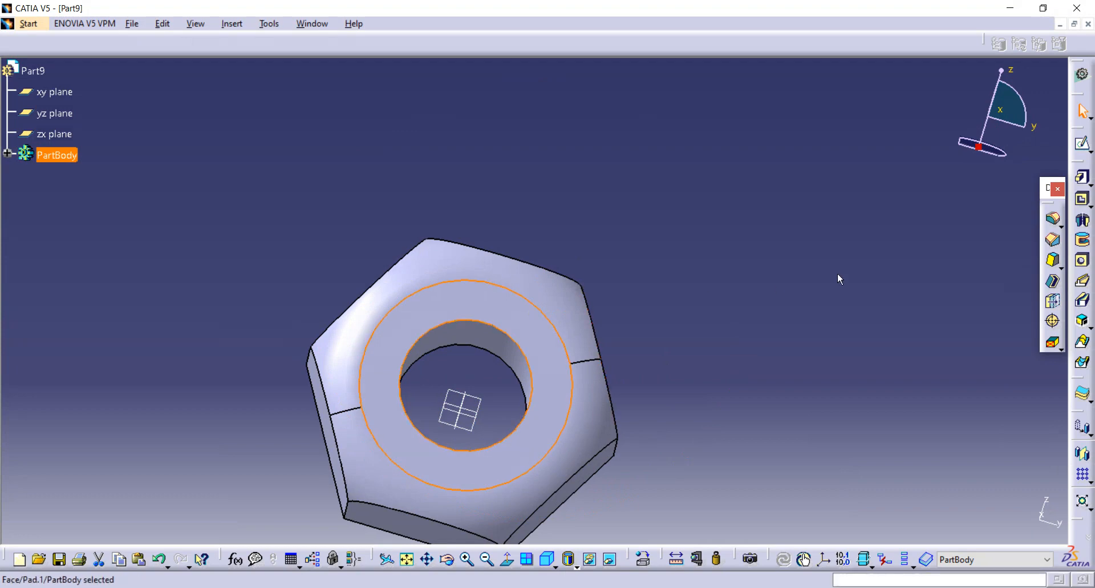
left_click(1082, 145)
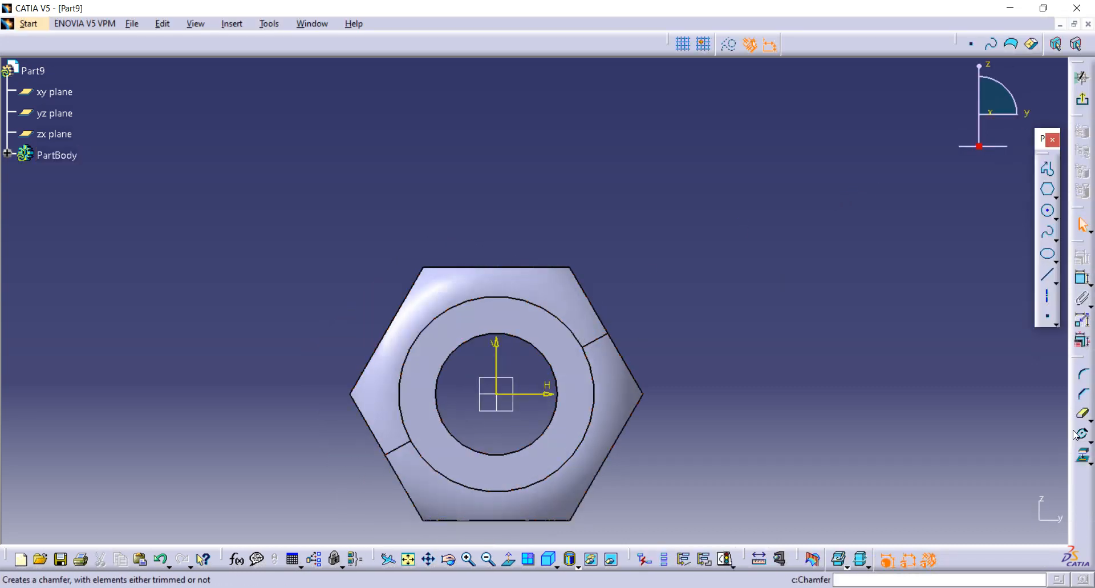
Project the hole's circle, the hexagon's top edge and its adjoining upper-right edge onto the sketch plane.
left_click(1085, 458)
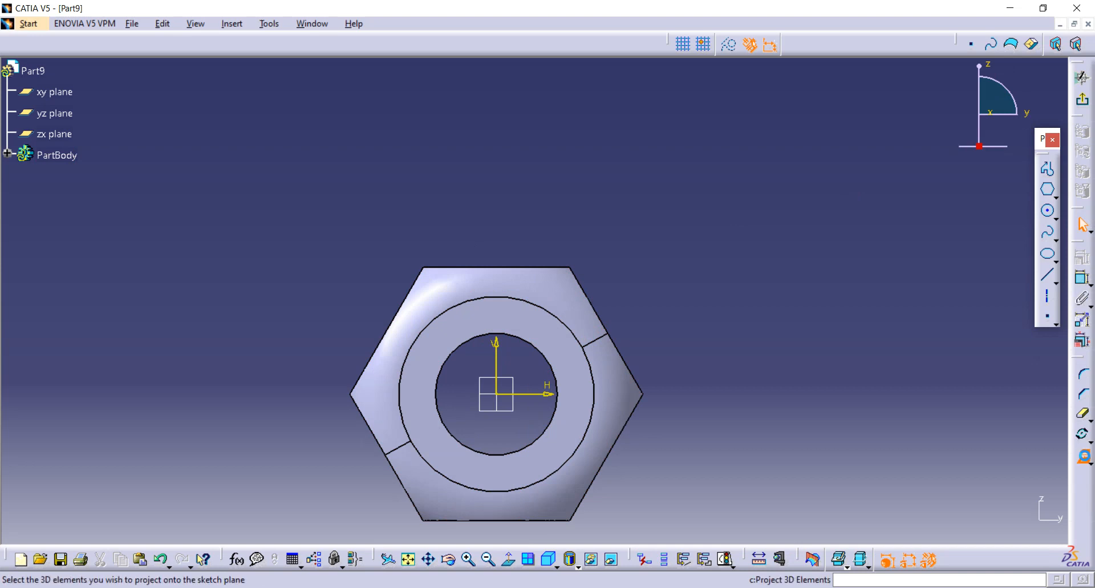
left_click(562, 404)
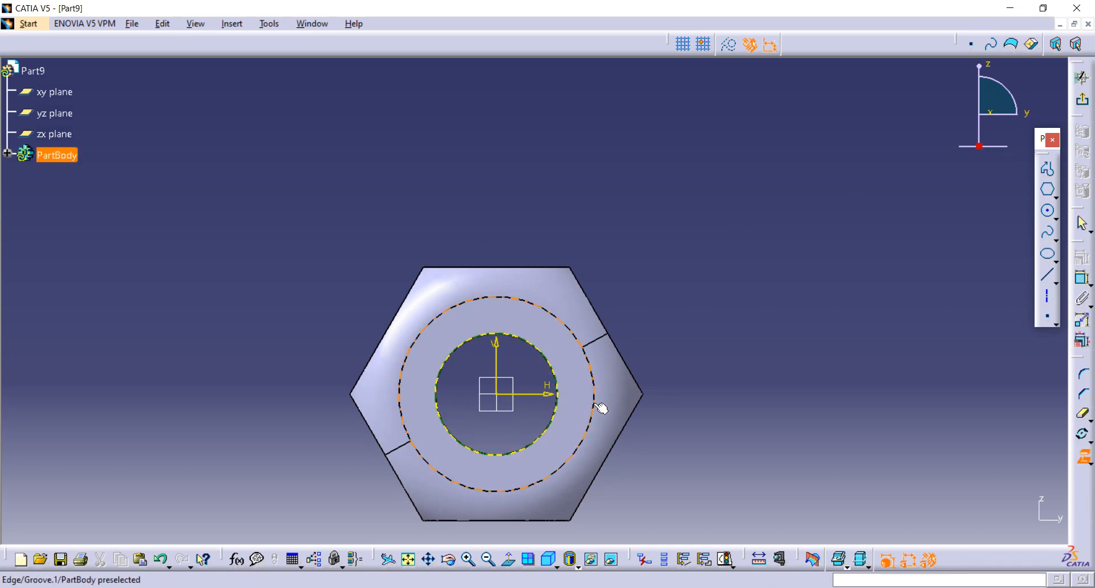
left_click(618, 347)
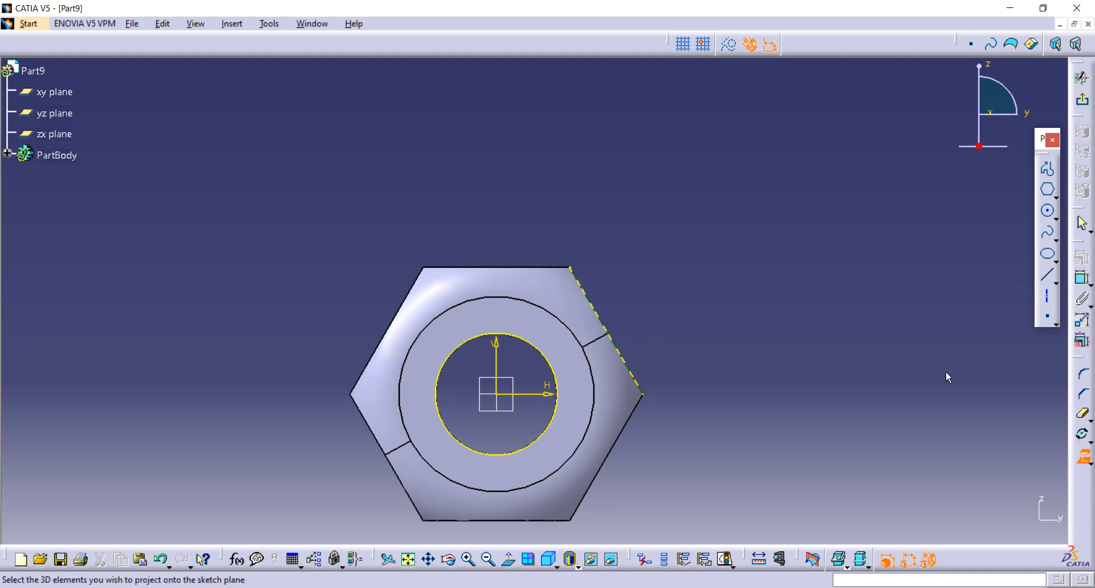
left_click(504, 267)
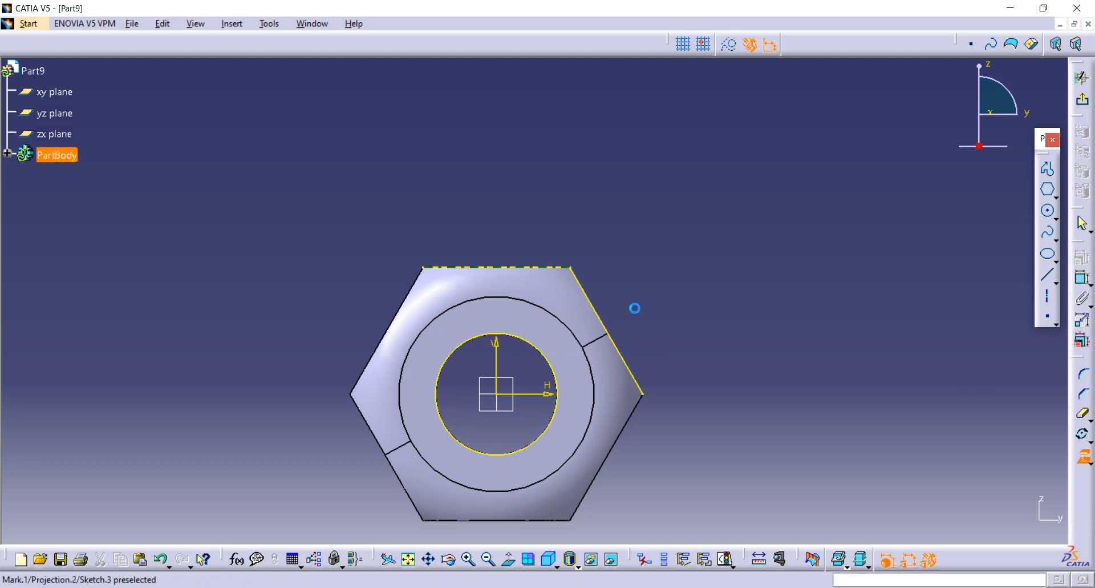
left_click(556, 364)
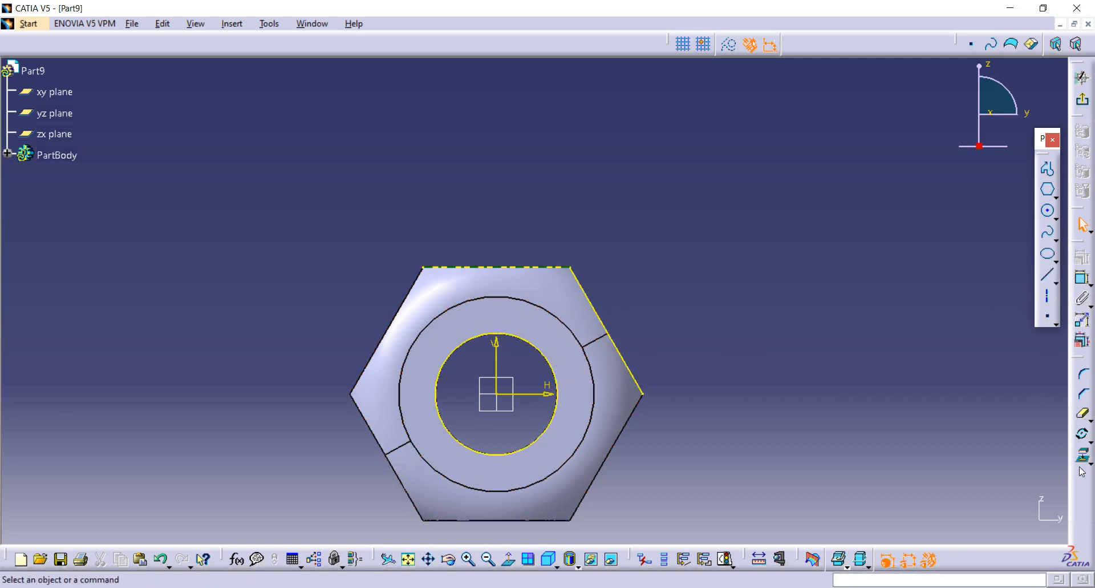
left_click(631, 371)
key("Delete")
Draw a vertical line from the hole's circle to the hexagon's top edge, about 5.5 mm left of the vertical axis.
left_click(1046, 293)
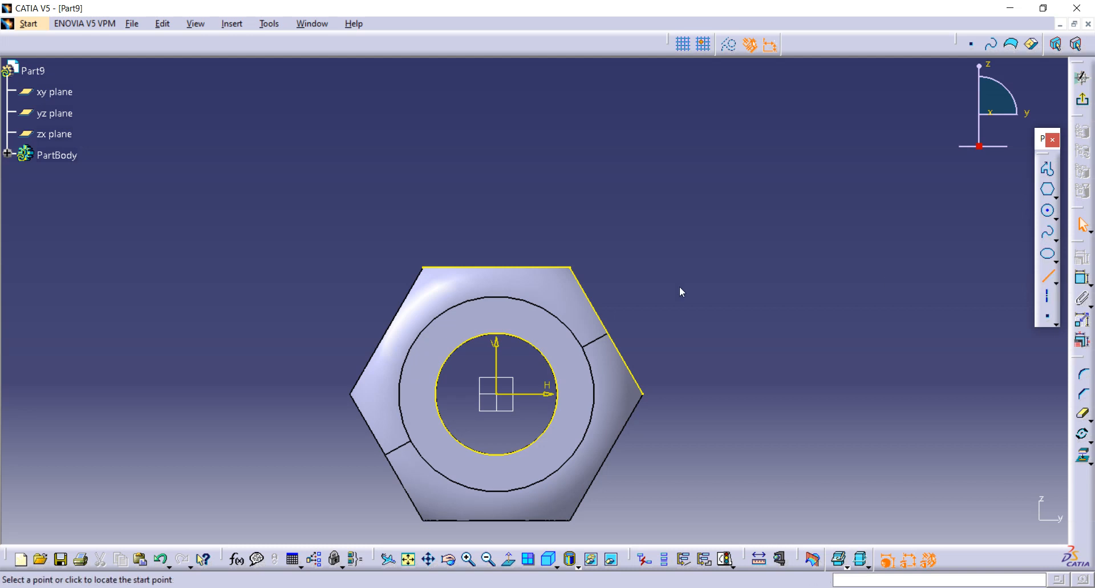
left_click(490, 337)
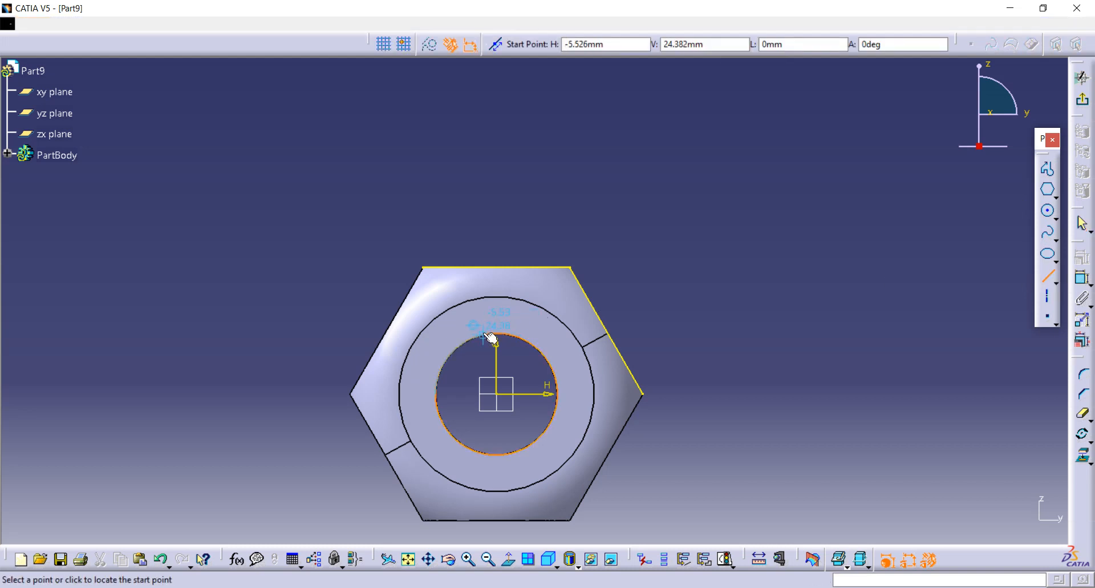
left_click(488, 268)
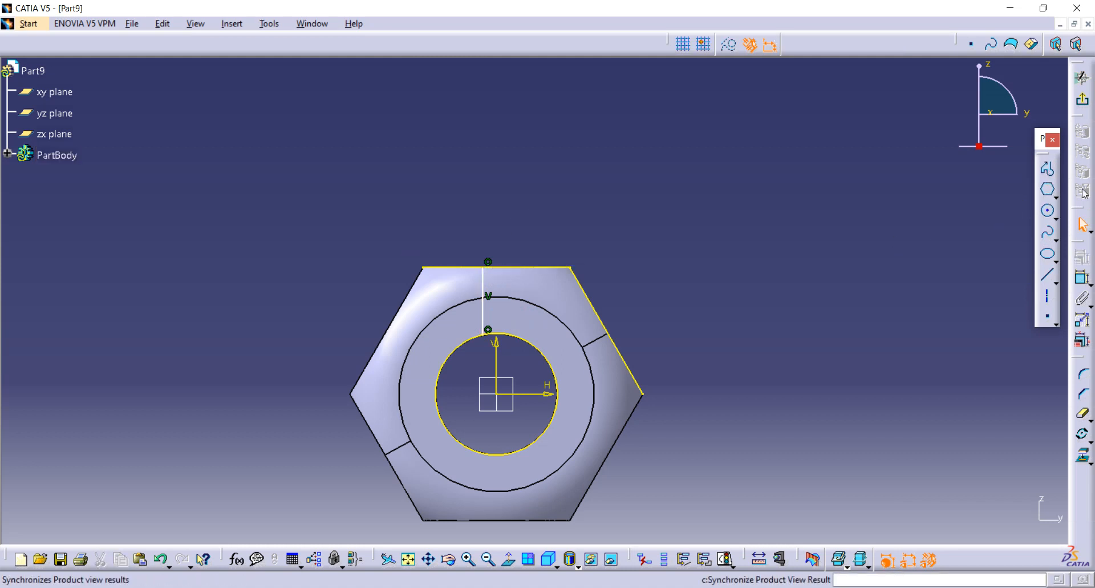
Dimension the distance between the vertical line and the vertical axis and set it to 5 mm.
left_click(1082, 278)
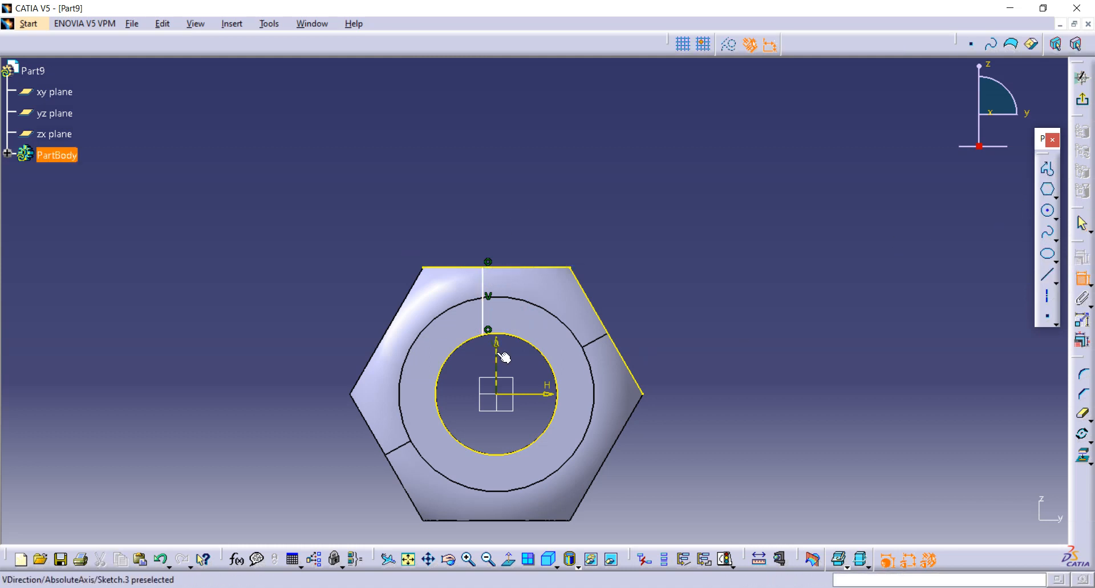
left_click(496, 350)
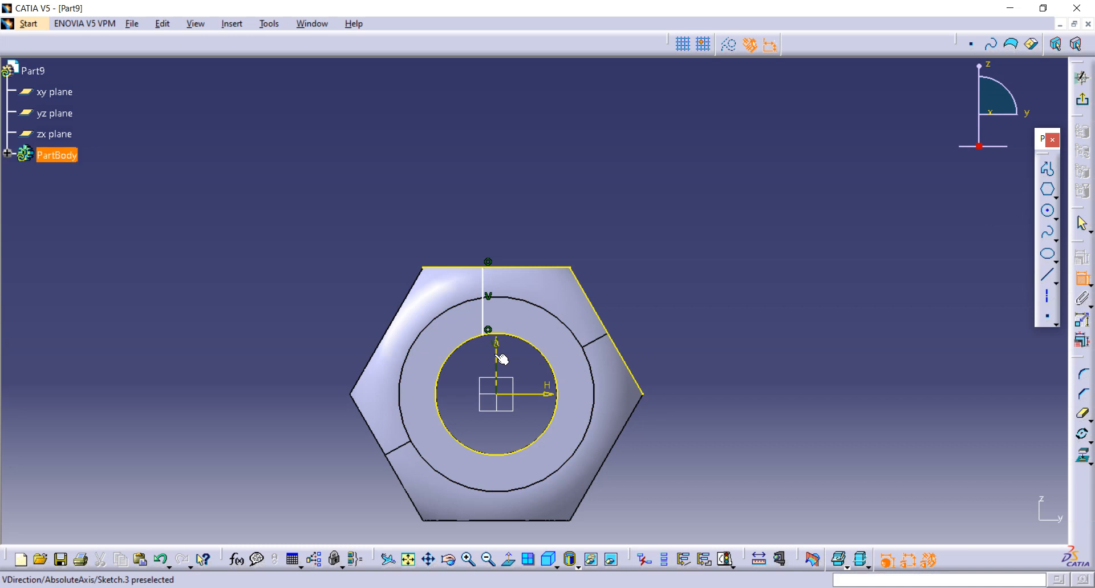
left_click(485, 314)
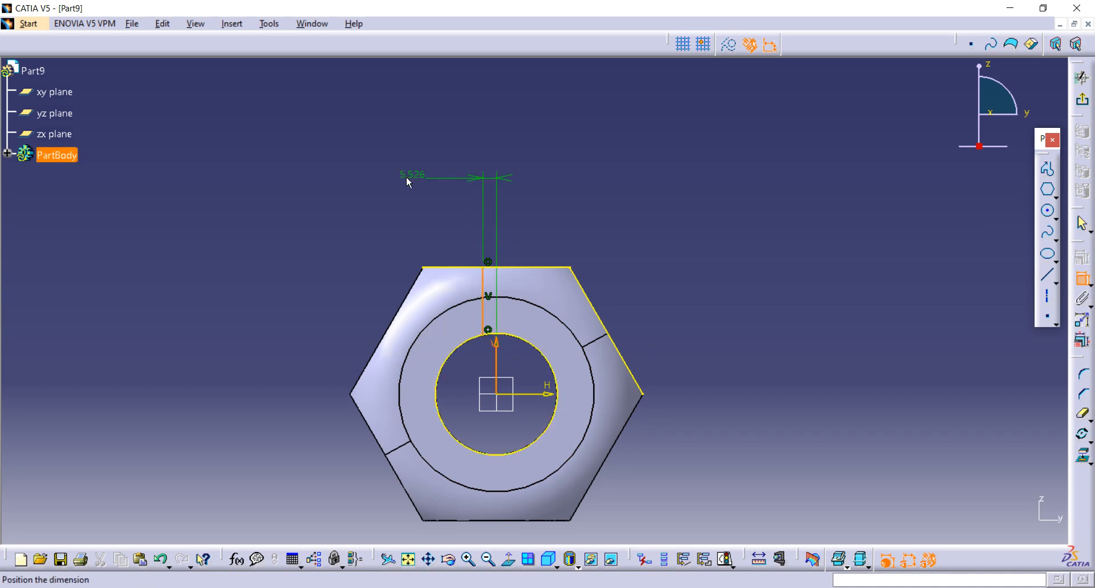
left_click(407, 176)
double_click(415, 177)
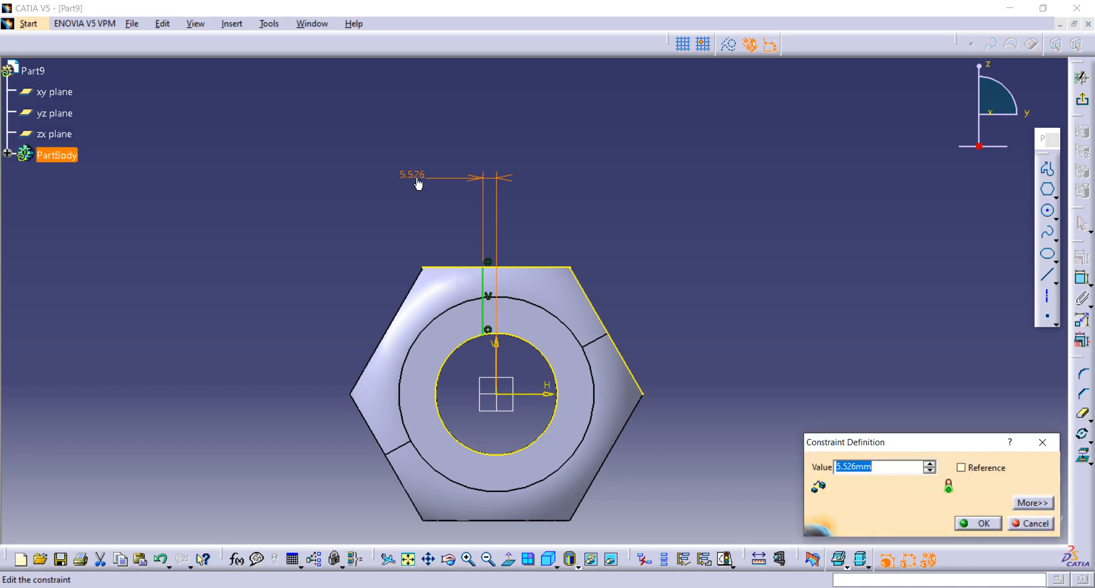
type("5")
key("Return")
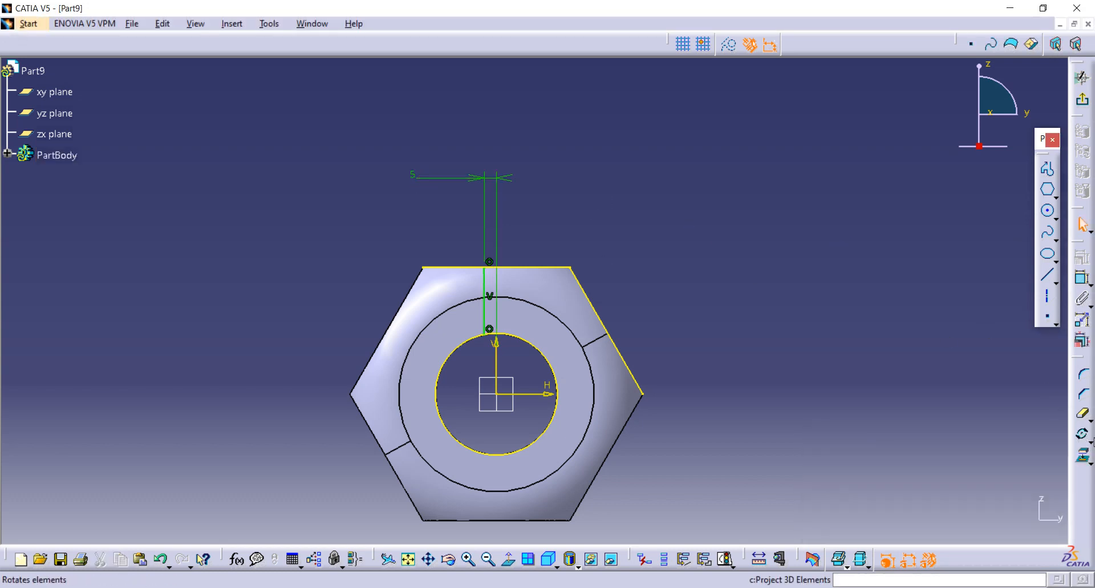
Mirror the vertical slot line about the sketch's vertical axis, keeping the original.
left_click(1089, 441)
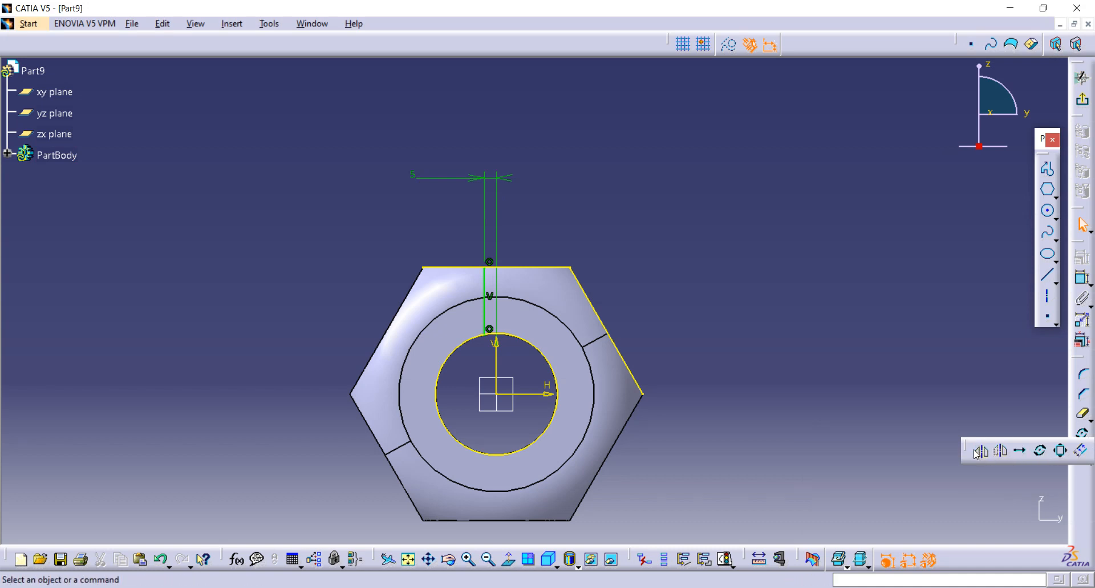
left_click(1001, 452)
left_click(484, 312)
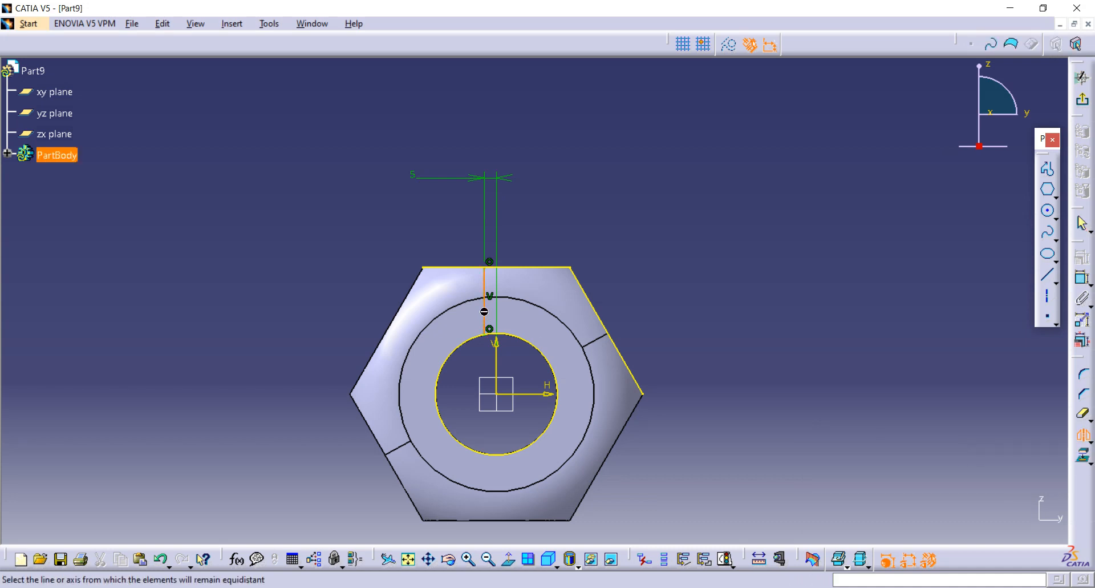
left_click(498, 358)
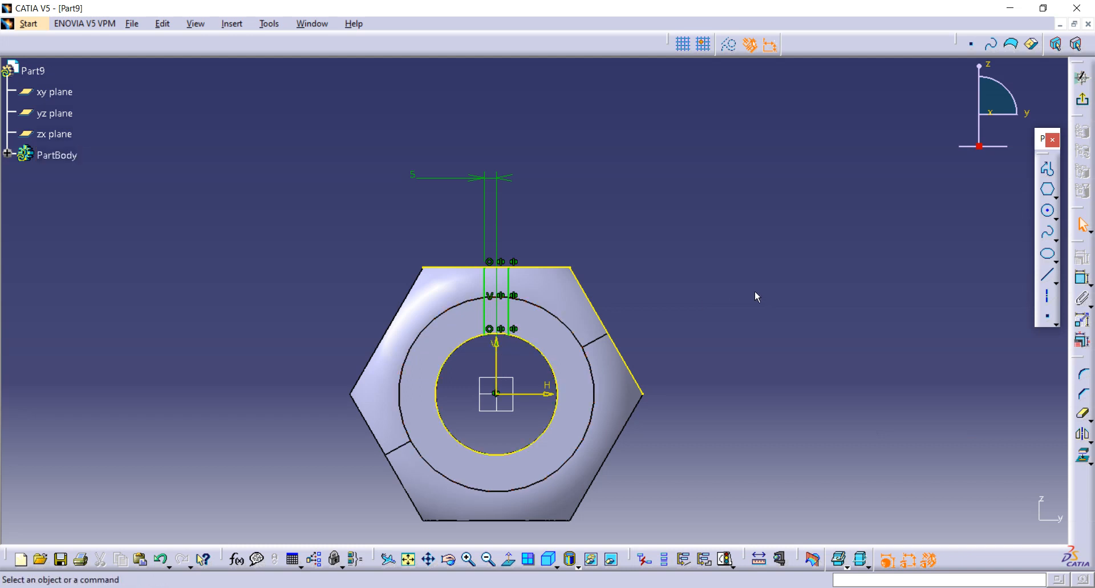
Trim the projected hexagon edges and hole circle outside the two vertical lines to leave a closed slot profile.
left_click(1084, 418)
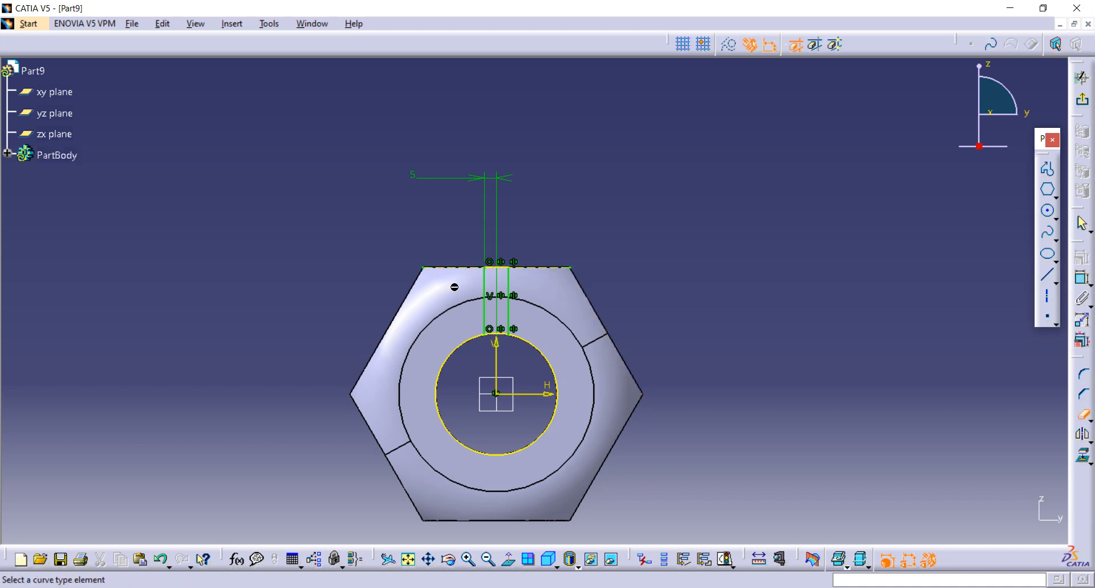
left_click(457, 354)
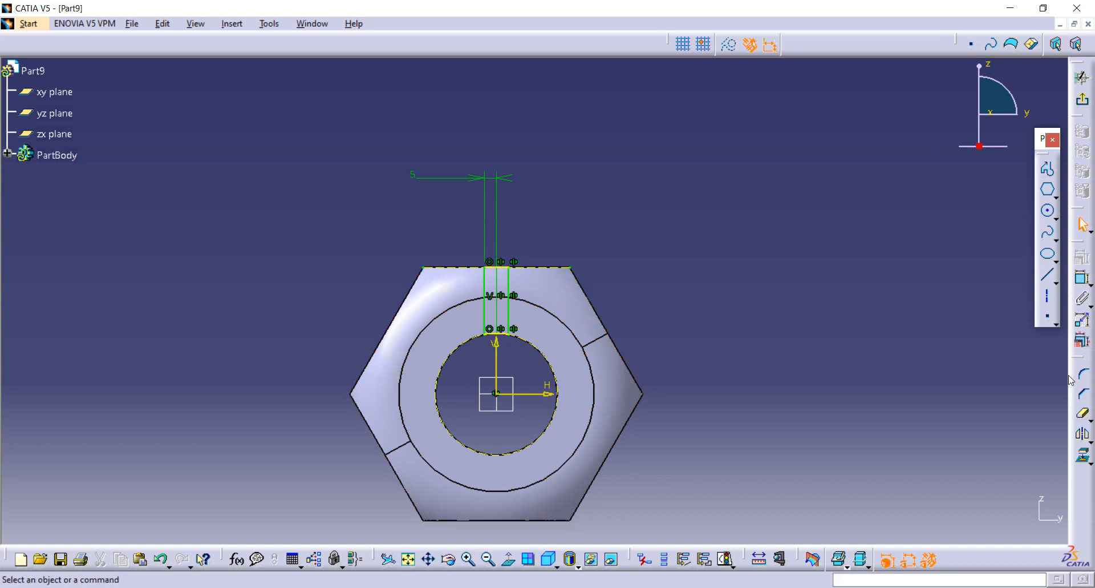
left_click(1083, 412)
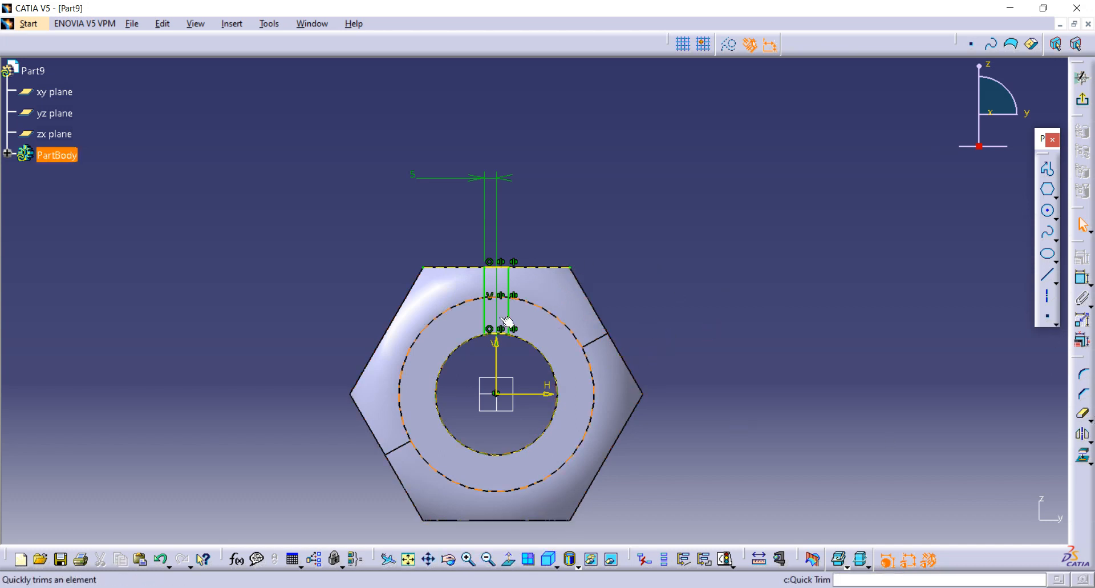
Duplicate the four-sided slot profile by rotation about the sketch origin, using 5 instances at an angle of 360/6 degrees.
left_click(1083, 433)
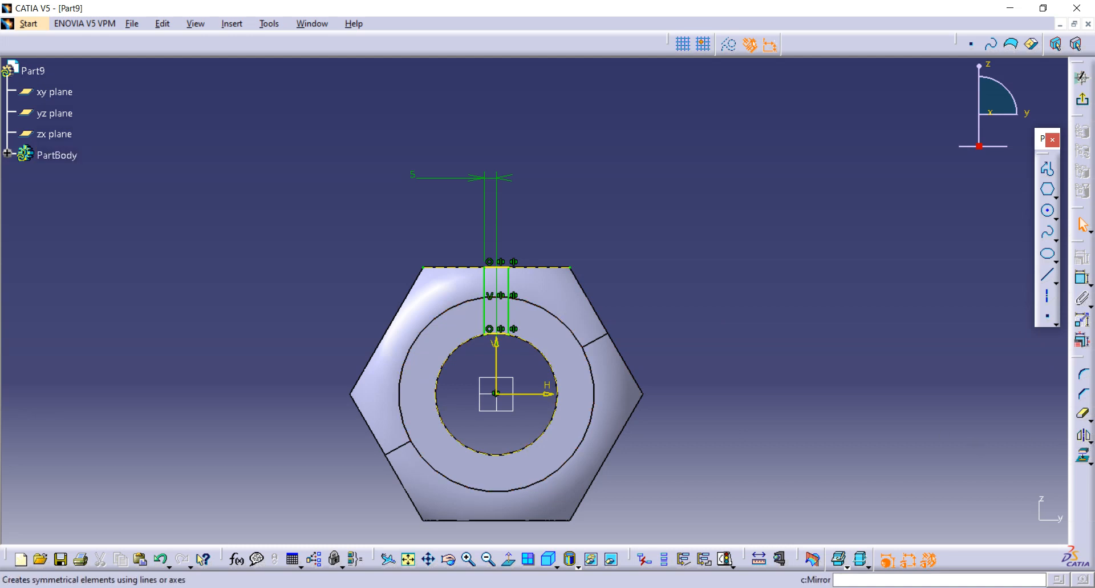
left_click(1091, 442)
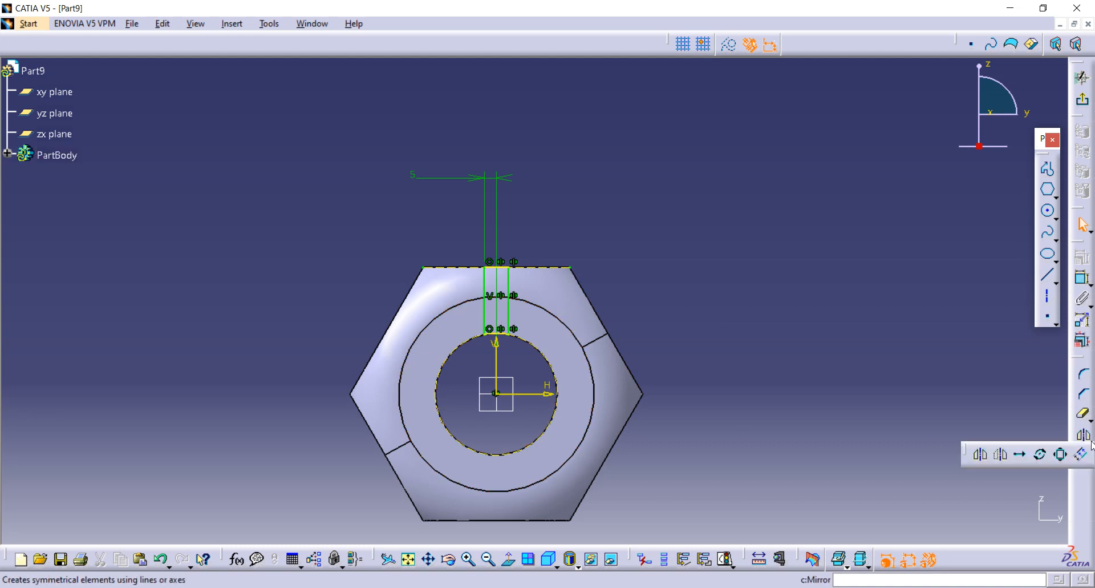
left_click(496, 267)
left_click(509, 291, "ctrl")
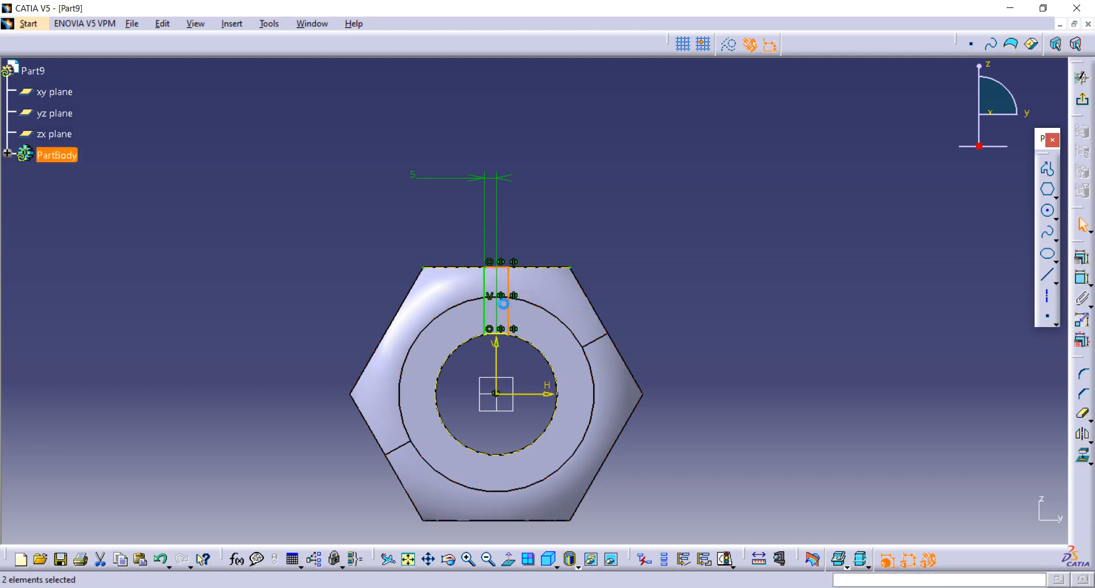
left_click(508, 337, "ctrl")
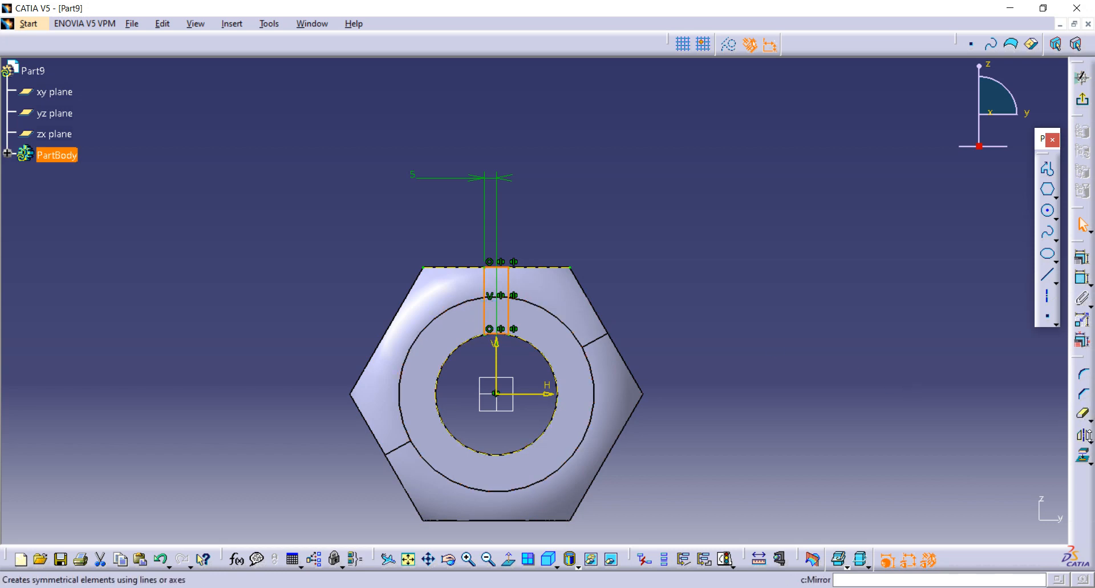
left_click(1084, 444)
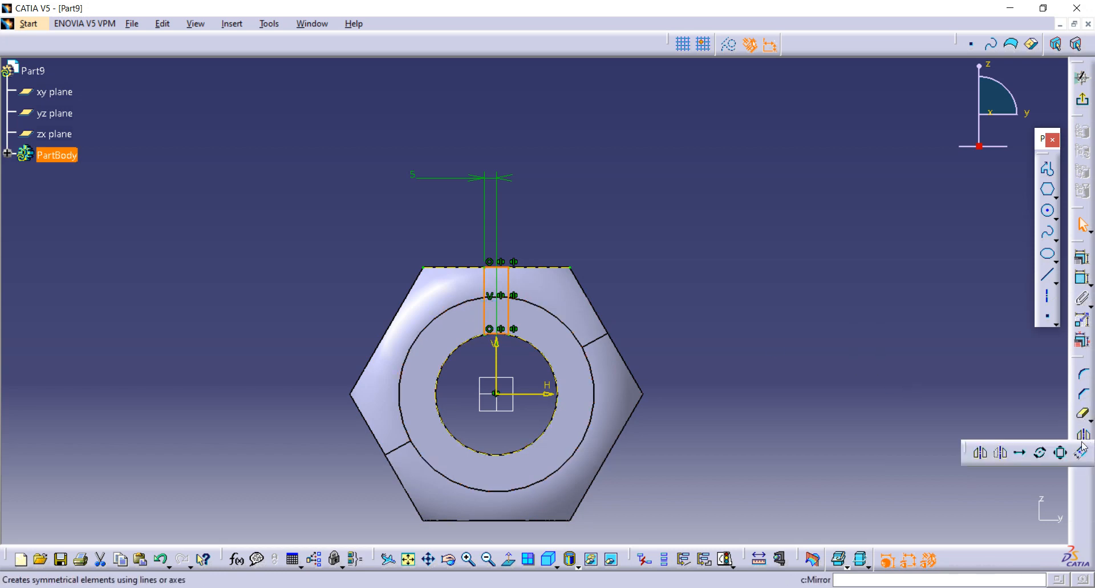
left_click(1042, 453)
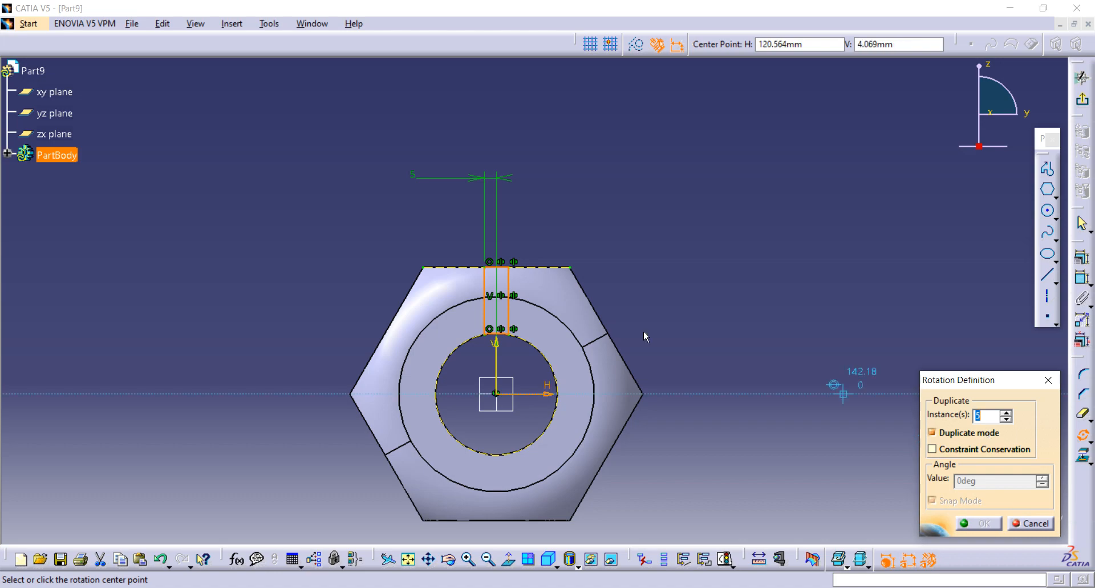
key("alt+Tab")
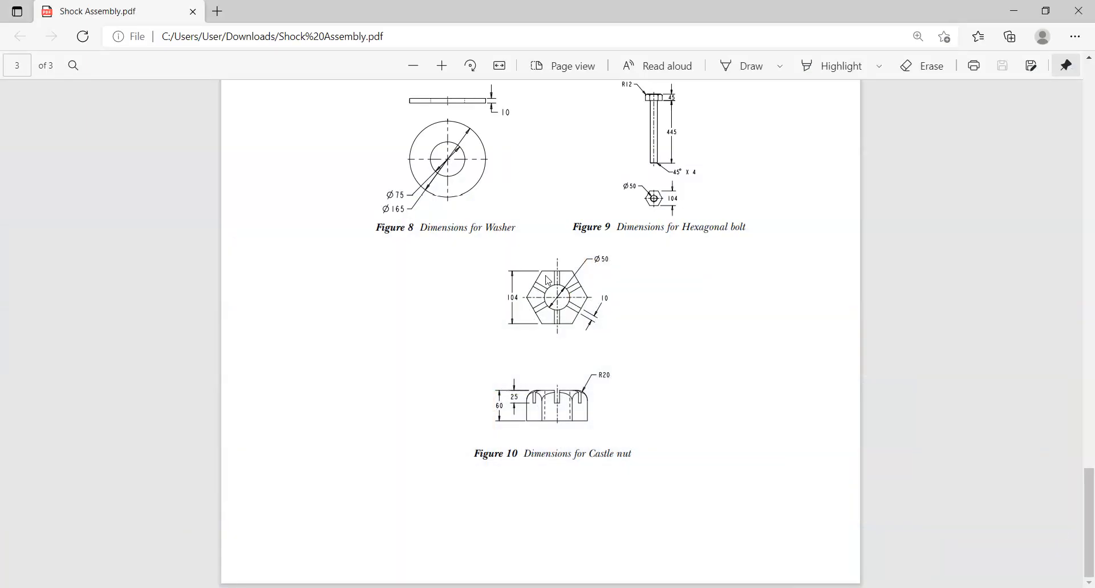
key("alt+Tab")
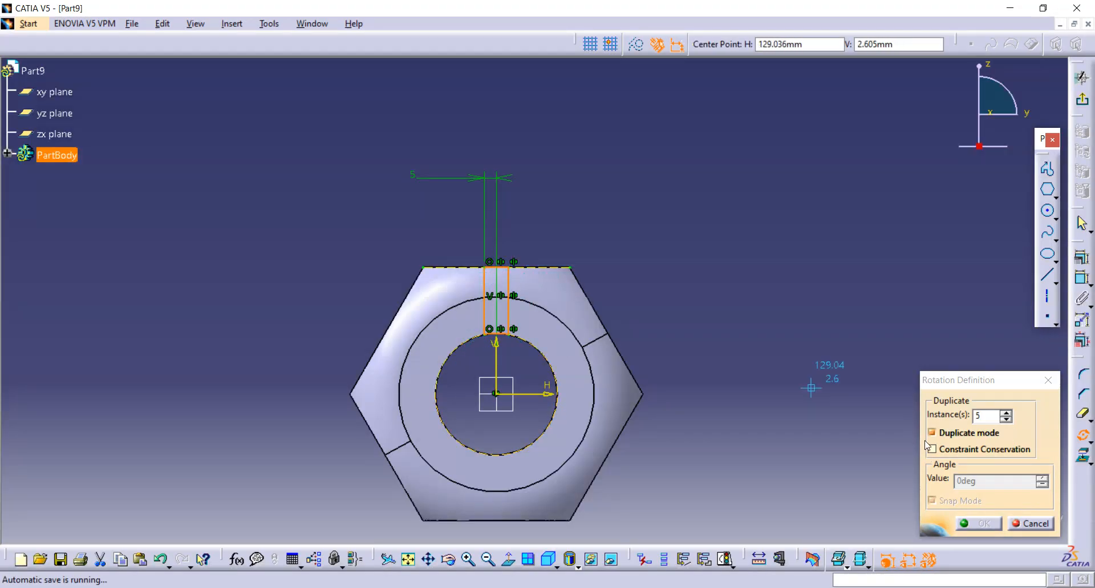
left_click(500, 395)
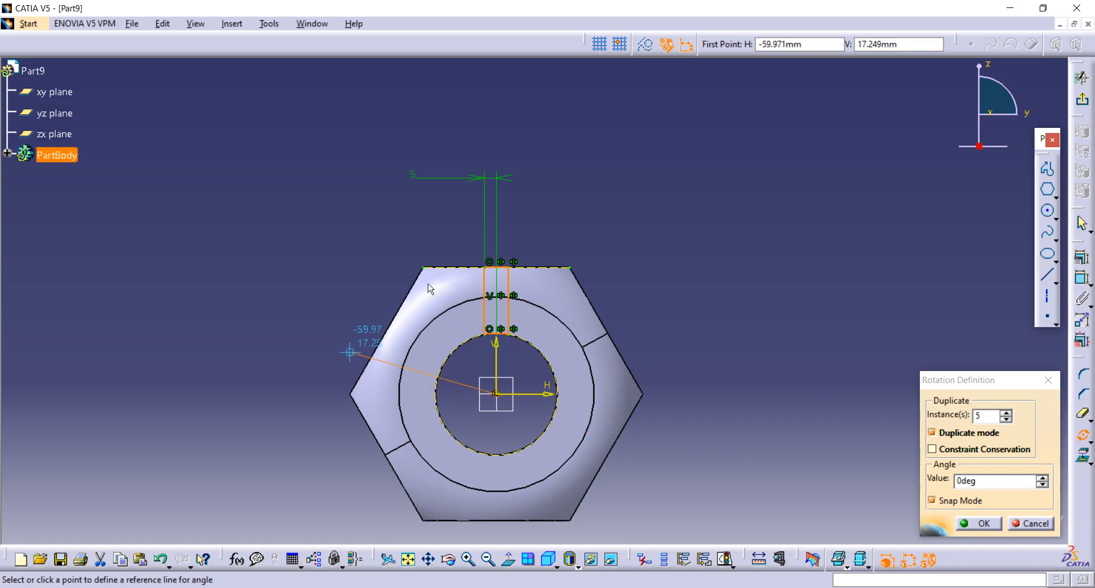
left_click(989, 480)
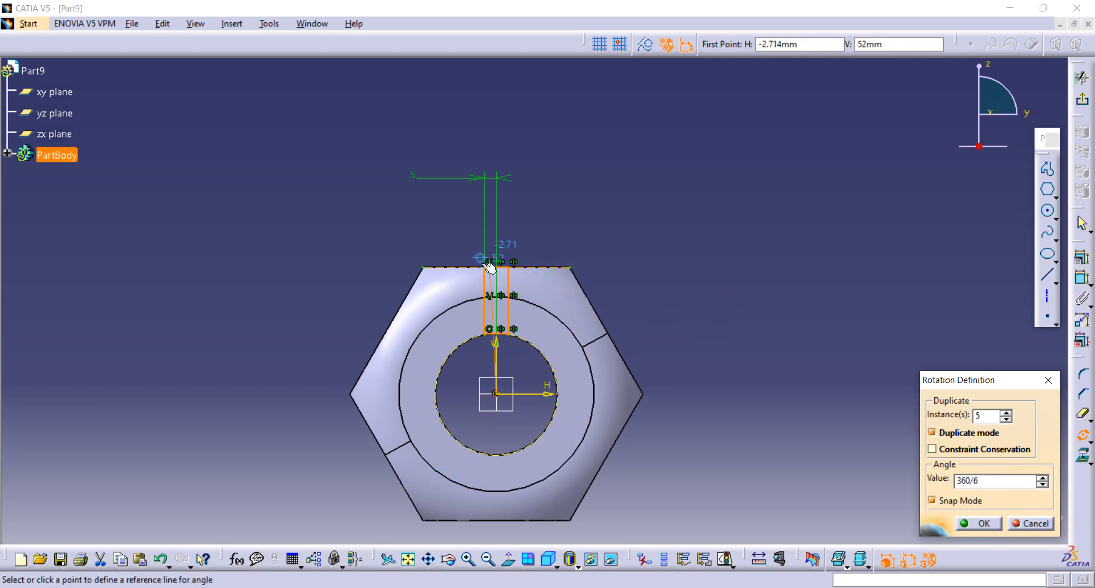
left_click(983, 520)
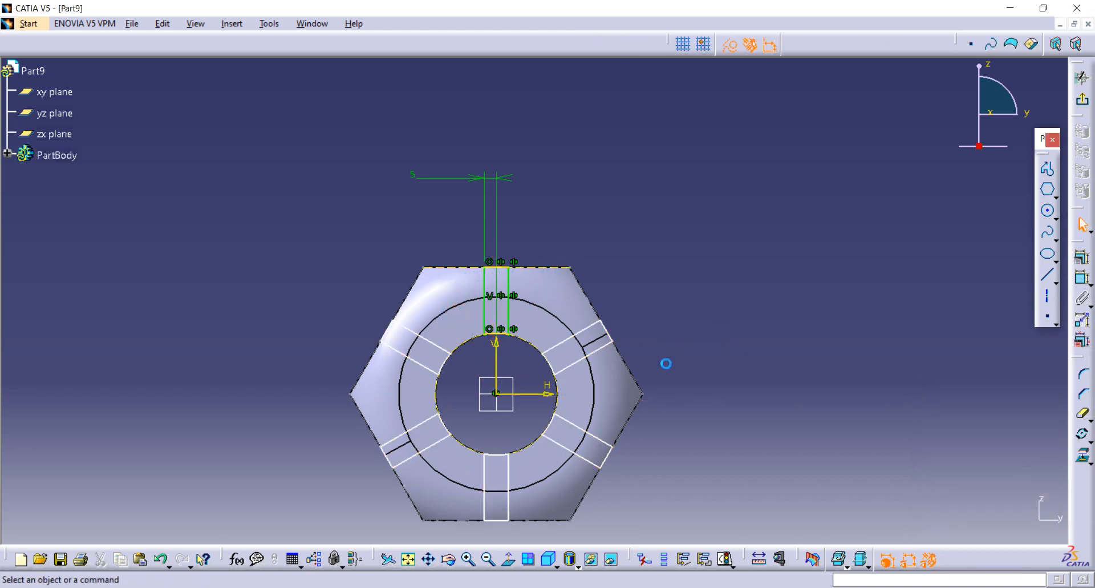
Exit the sketch and cut the six slot profiles into the nut's rounded end as a 25 mm deep pocket.
middle_click_drag(690, 384, 701, 308)
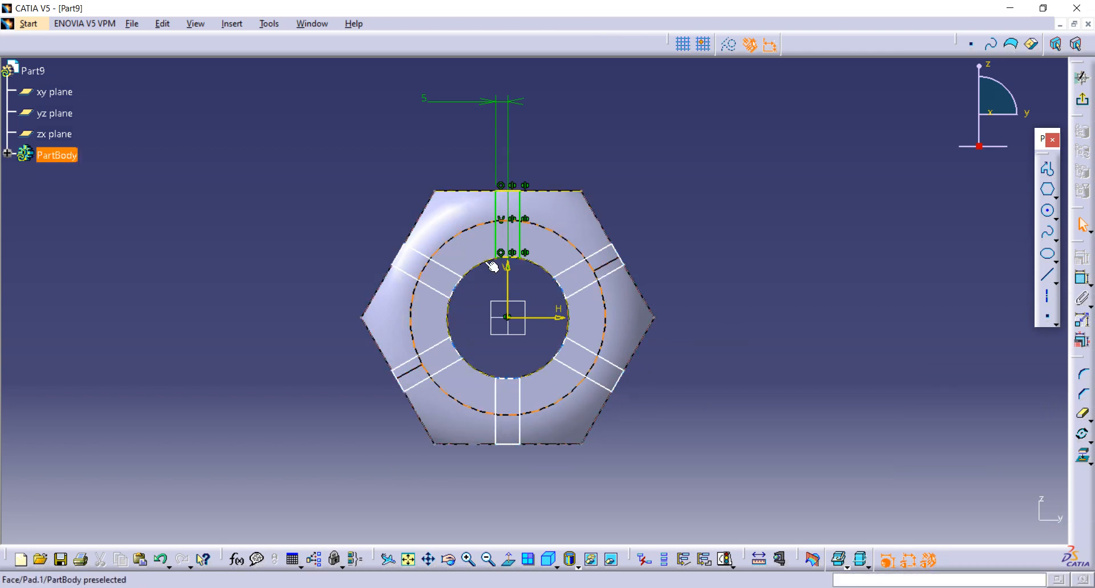
left_click(1082, 105)
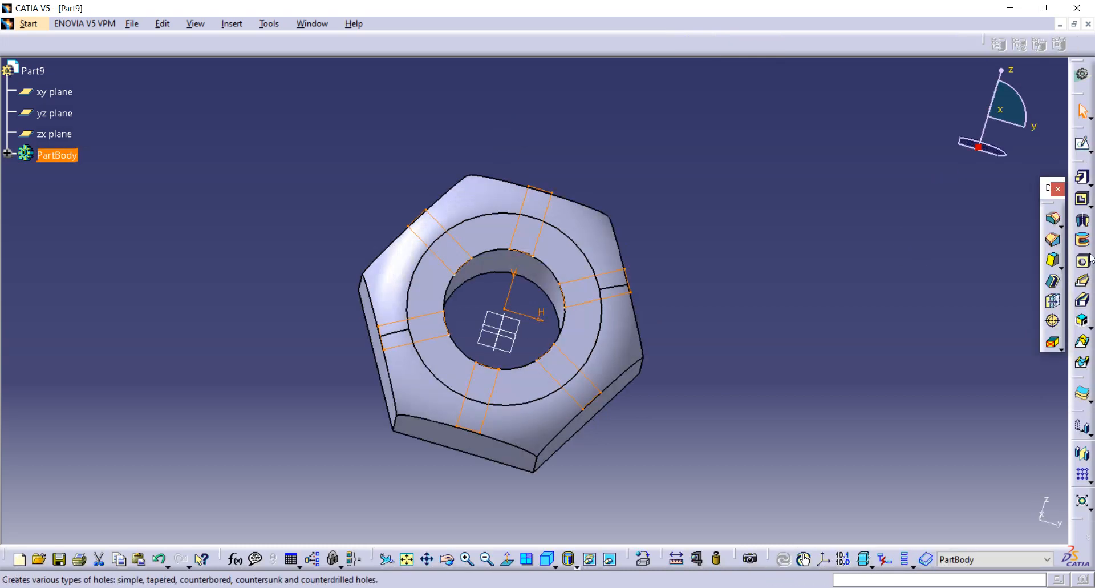
left_click(1082, 198)
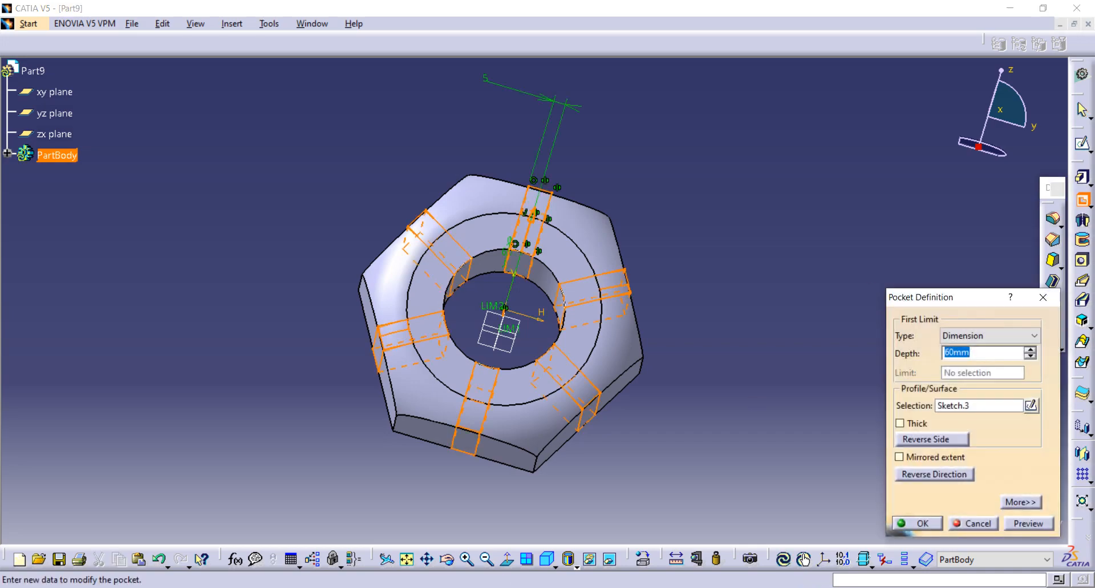
key("alt+Tab")
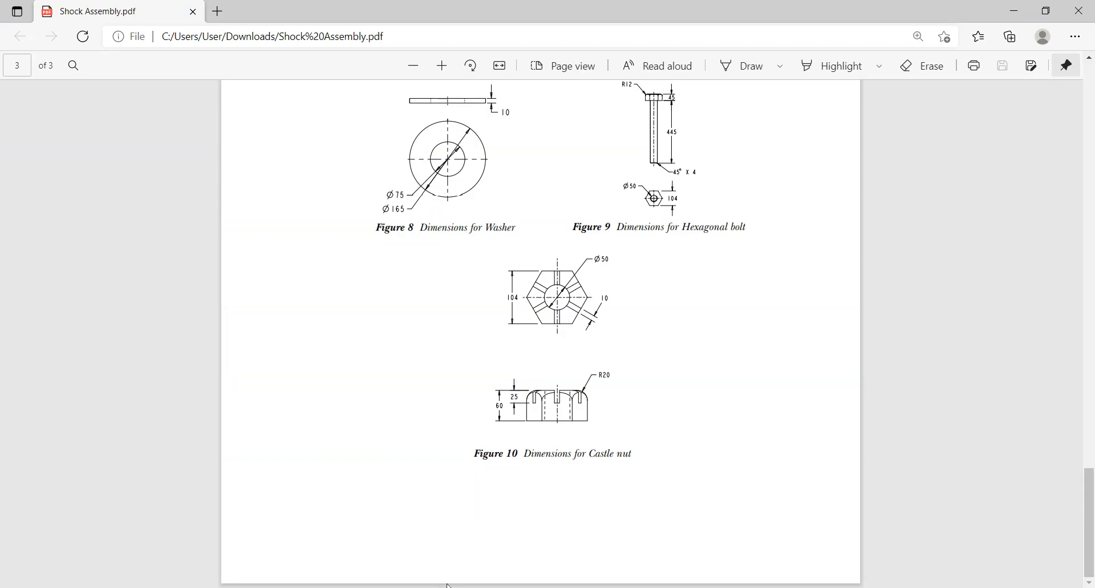
key("alt+Tab")
left_click(981, 355)
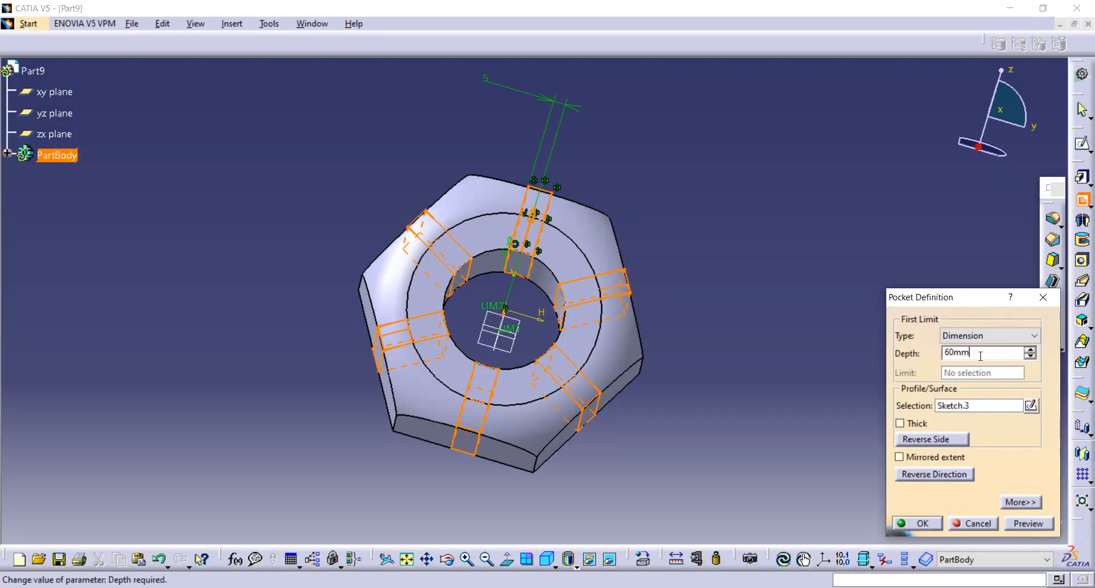
double_click(978, 354)
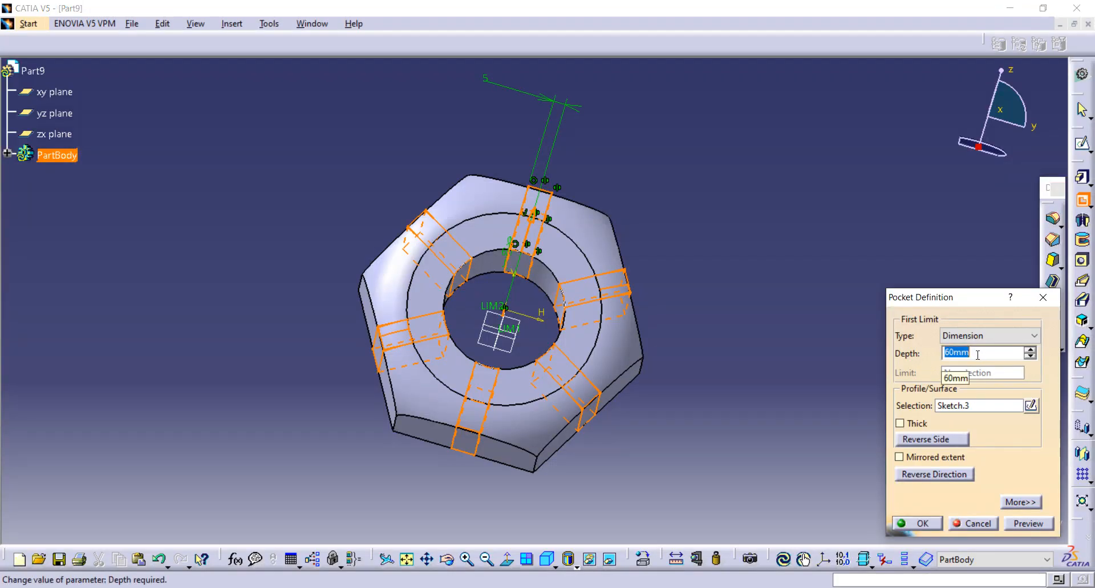
type("20")
key("Return")
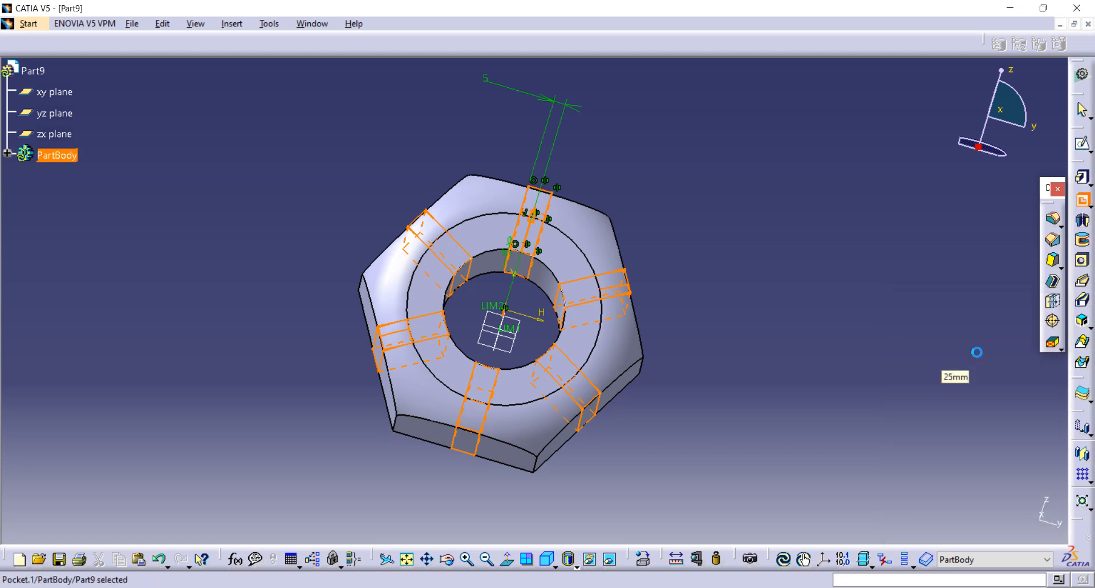
middle_click_drag(636, 474, 593, 394)
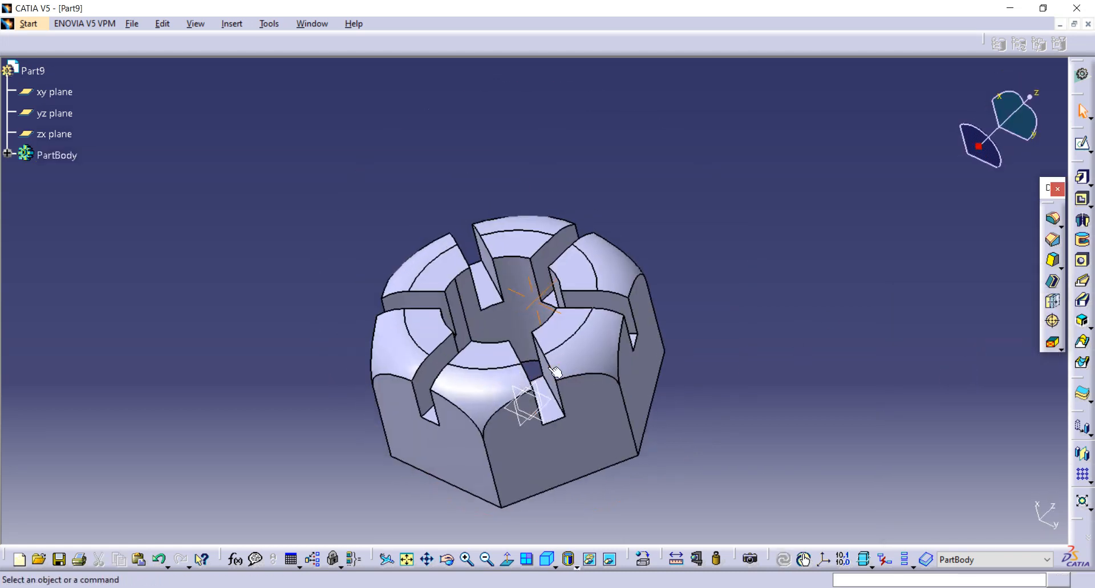